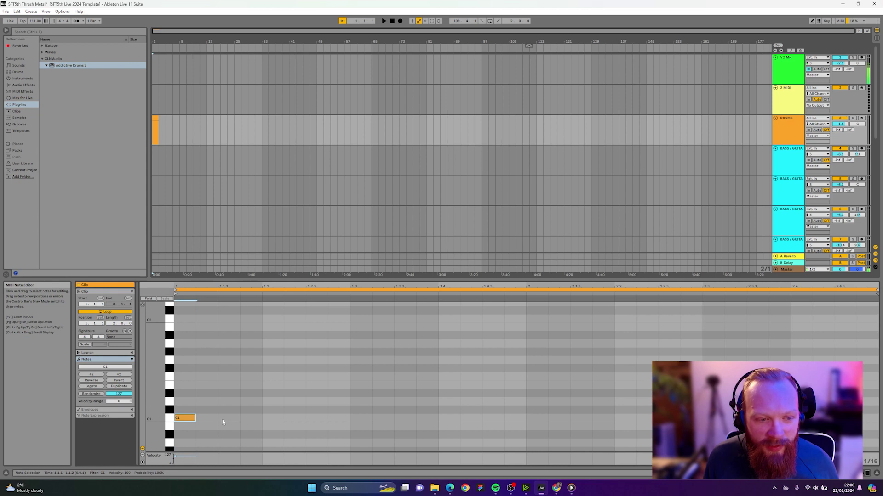
Program C1 kick and D1 snare notes in the drum clip, alternating kicks with snares in a fast thrash pattern.
{"action": "double_click", "coordinate": [223, 418]}
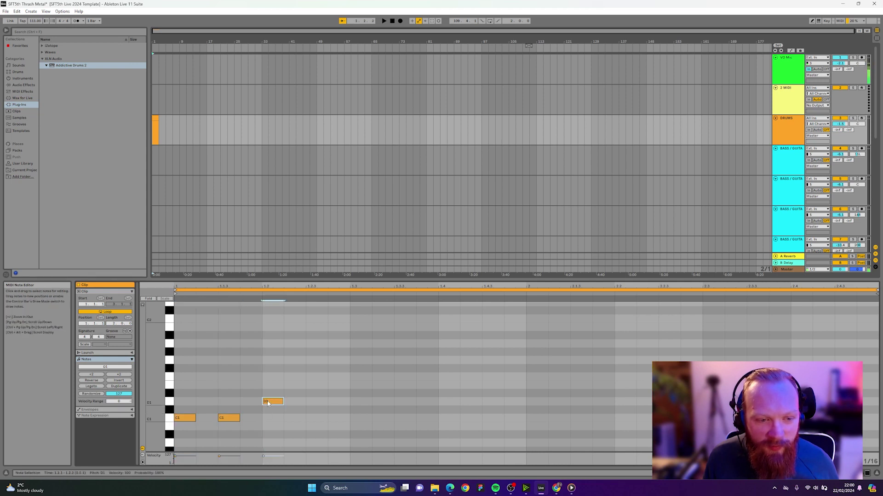
{"action": "left_click", "coordinate": [315, 422]}
{"action": "key", "text": "ctrl+d"}
{"action": "key", "text": "ctrl+d"}
{"action": "key", "text": "ctrl+d"}
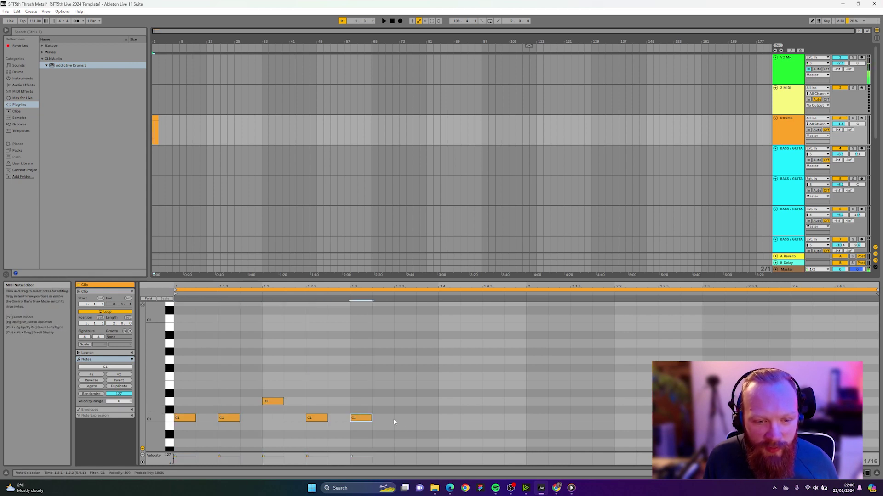
Set the tempo to 190 BPM, playing the beat to check it, and extend the looped drum clip to bar 17.
{"action": "left_click_drag", "start_coordinate": [35, 20], "coordinate": [35, 3]}
{"action": "left_click", "coordinate": [392, 20]}
{"action": "left_click", "coordinate": [385, 21]}
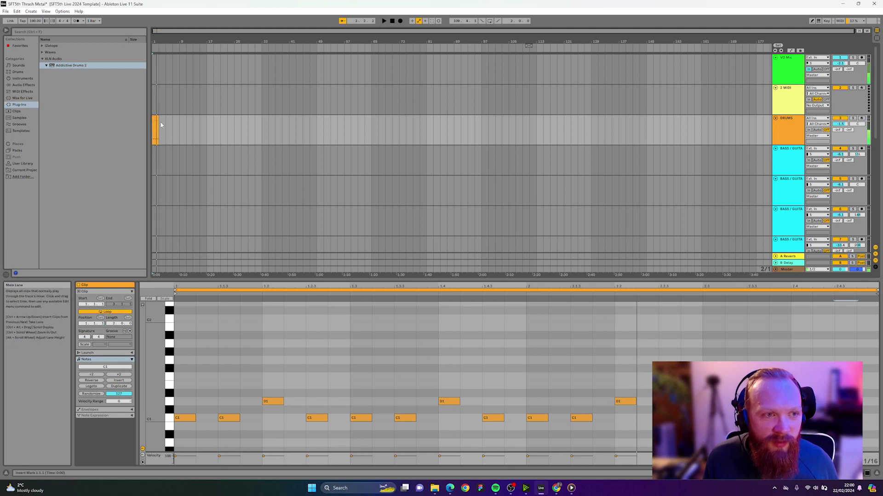
{"action": "left_click_drag", "start_coordinate": [159, 118], "coordinate": [206, 119]}
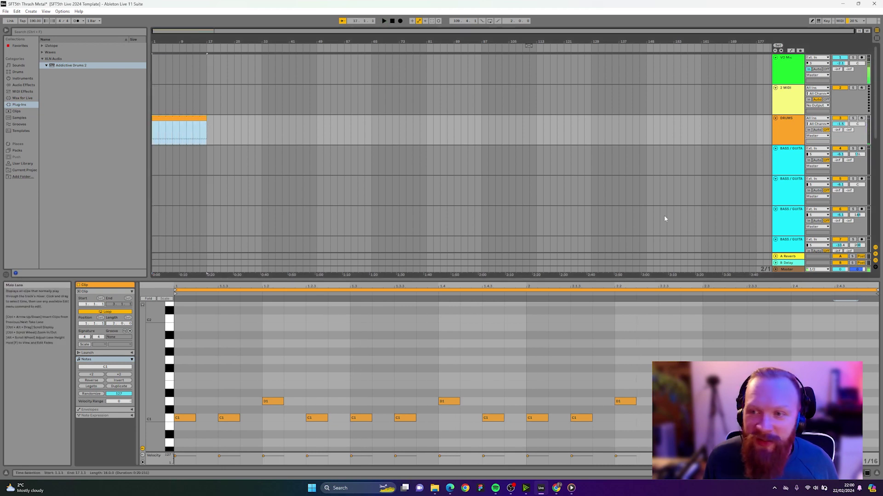
Load the AD2 - Pure Metal preset in the DRUMS track's Addictive Drums 2 plug-in and play the beat with it.
{"action": "left_click", "coordinate": [787, 119]}
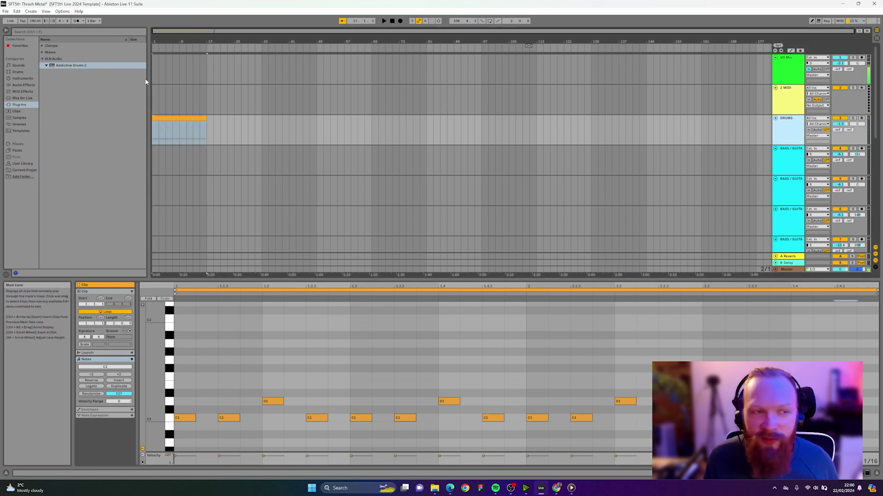
{"action": "double_click", "coordinate": [788, 119]}
{"action": "left_click", "coordinate": [432, 88]}
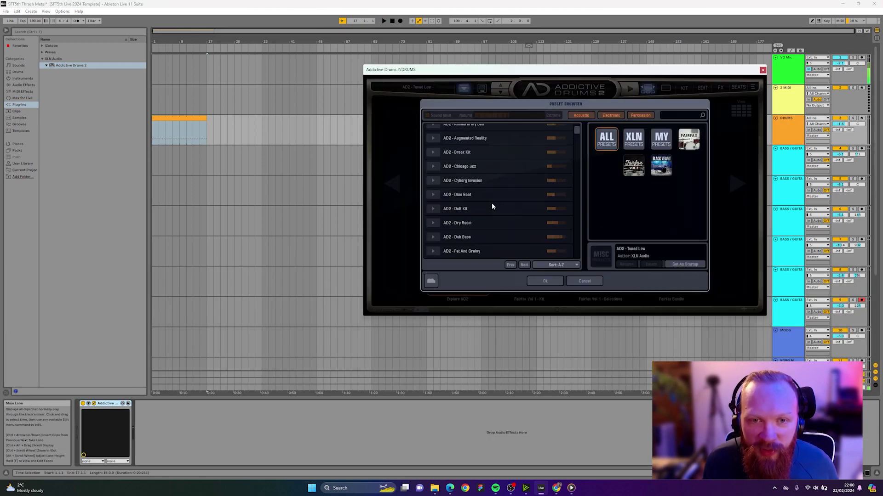
{"action": "scroll", "coordinate": [492, 204], "scroll_direction": "down", "scroll_amount": 5}
{"action": "double_click", "coordinate": [470, 215]}
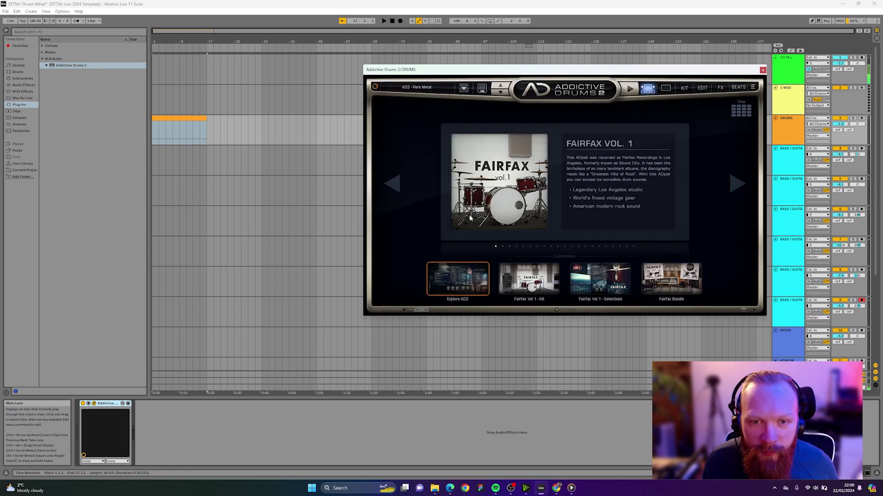
{"action": "left_click", "coordinate": [384, 21]}
{"action": "left_click", "coordinate": [392, 21]}
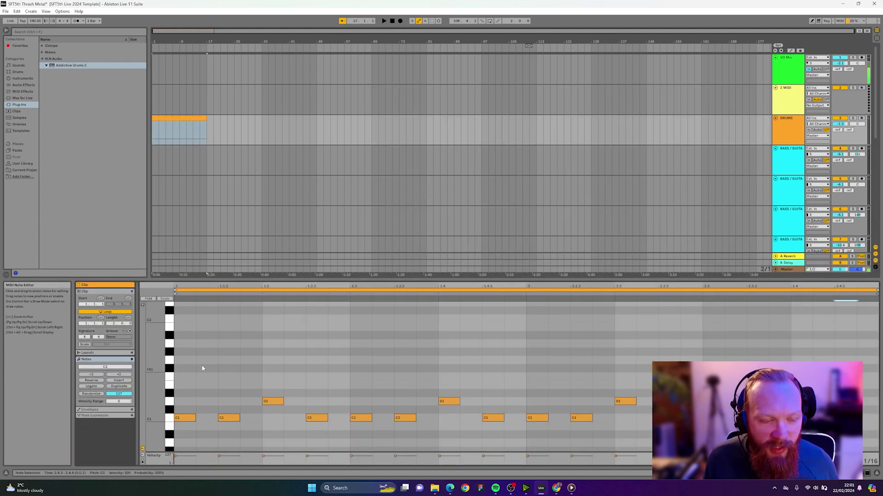
Add an A#1 note at the very start of the drum clip.
{"action": "scroll", "coordinate": [201, 365], "scroll_direction": "up", "scroll_amount": 2}
{"action": "double_click", "coordinate": [183, 357]}
{"action": "scroll", "coordinate": [251, 365], "scroll_direction": "up", "scroll_amount": 1}
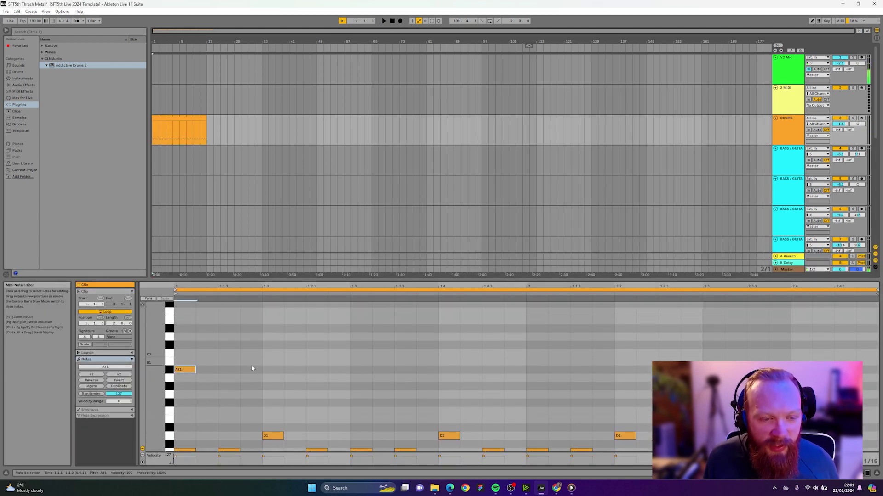
Add F#2 notes on every beat from beat 2 of bar 1 through beat 4 of bar 2.
{"action": "scroll", "coordinate": [274, 348], "scroll_direction": "up", "scroll_amount": 1}
{"action": "double_click", "coordinate": [272, 335]}
{"action": "left_click_drag", "start_coordinate": [271, 335], "coordinate": [272, 317]}
{"action": "scroll", "coordinate": [333, 356], "scroll_direction": "up", "scroll_amount": 1}
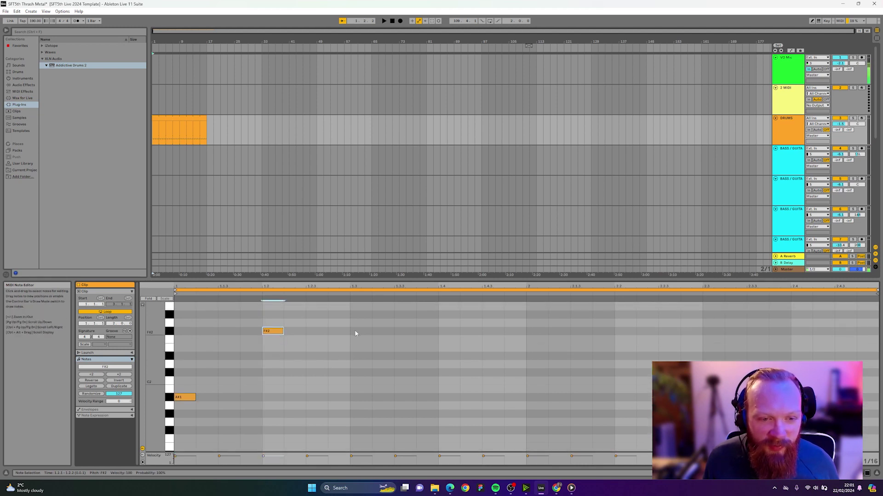
{"action": "double_click", "coordinate": [446, 332]}
{"action": "double_click", "coordinate": [535, 332]}
{"action": "double_click", "coordinate": [623, 332]}
{"action": "left_click", "coordinate": [715, 335]}
{"action": "double_click", "coordinate": [714, 332]}
{"action": "double_click", "coordinate": [802, 332]}
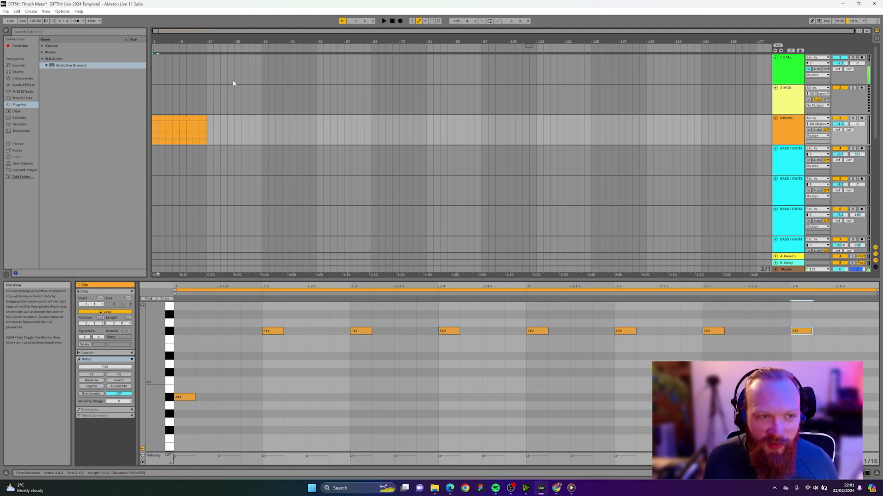
Play the drum pattern from the start of the arrangement to check the added cymbal notes.
{"action": "left_click", "coordinate": [391, 21]}
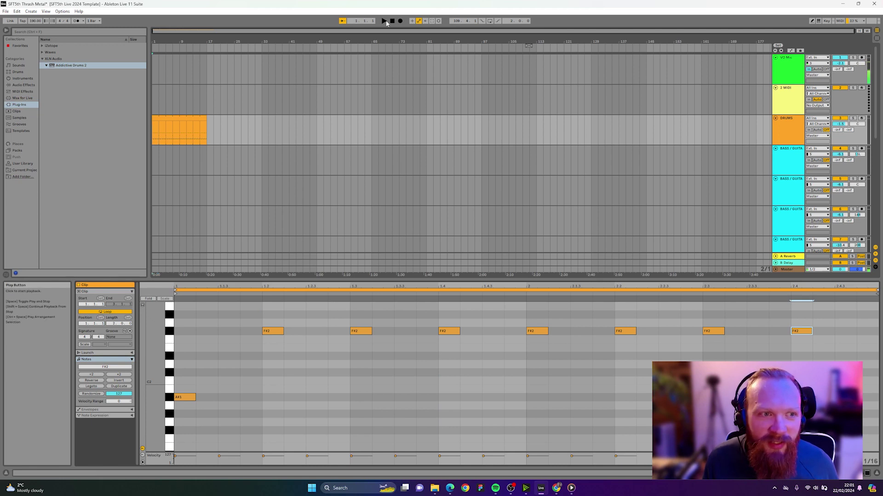
{"action": "left_click", "coordinate": [384, 22]}
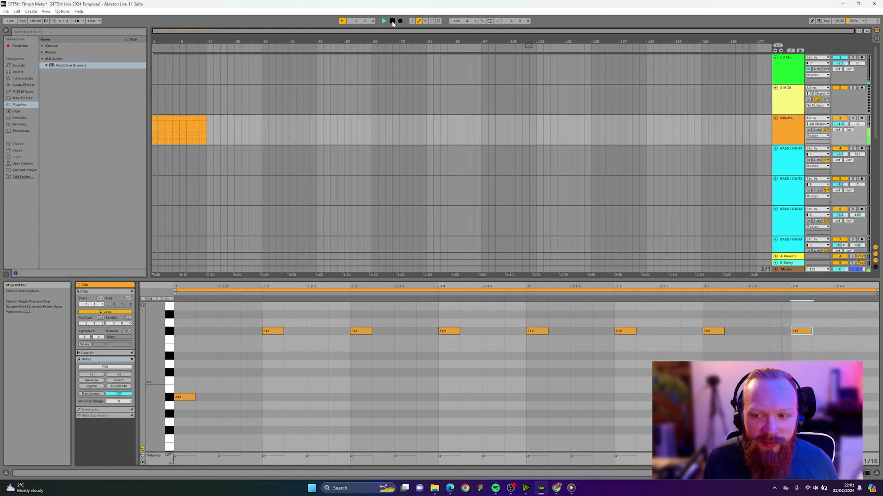
{"action": "left_click", "coordinate": [393, 21]}
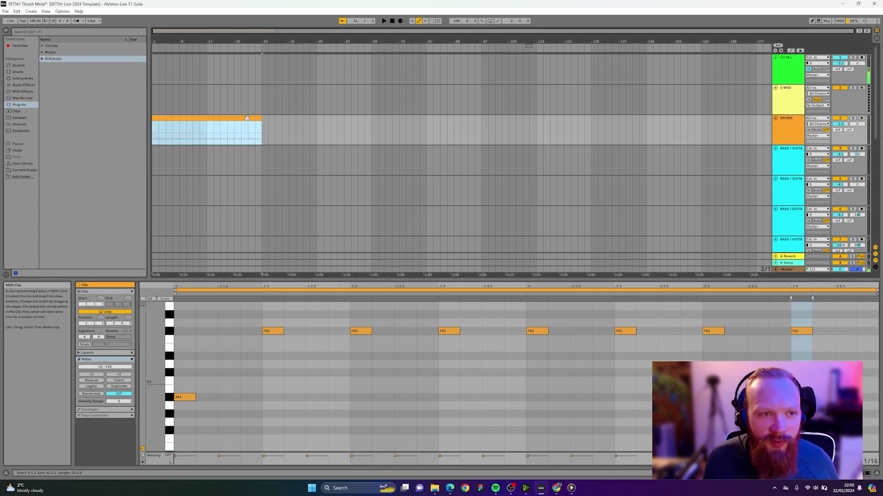
Move the drum clip to start at bar 17 and create a new two-bar clip directly before it.
{"action": "left_click_drag", "start_coordinate": [250, 119], "coordinate": [307, 128]}
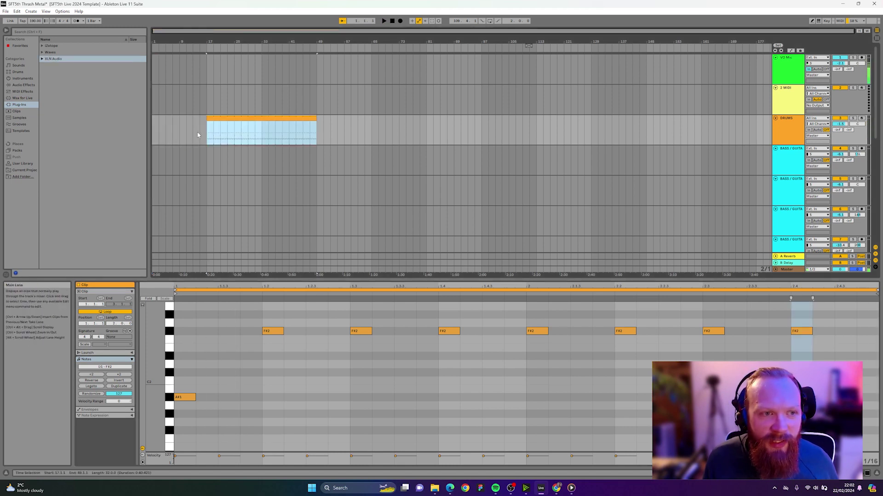
{"action": "double_click", "coordinate": [201, 130]}
{"action": "left_click", "coordinate": [258, 371]}
{"action": "scroll", "coordinate": [257, 371], "scroll_direction": "down", "scroll_amount": 6}
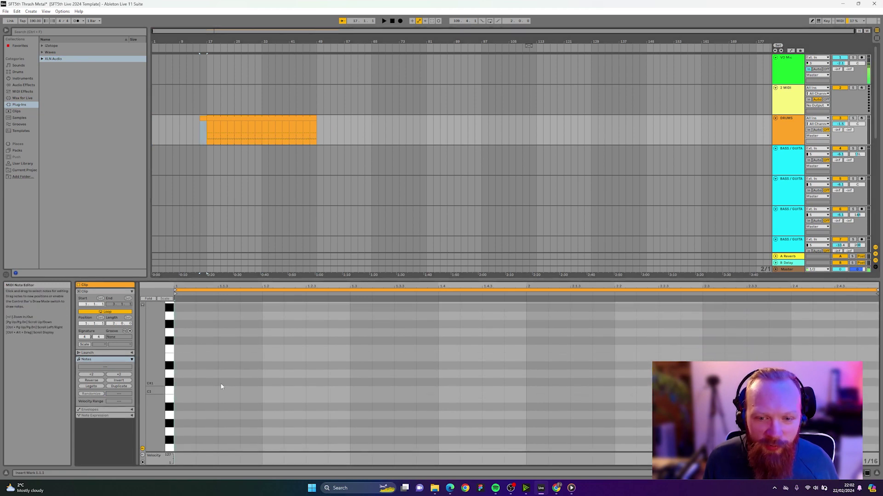
Enter C#1 notes from beat 3 of bar 2 in the lead-in clip and play it into the main beat.
{"action": "key", "text": "space"}
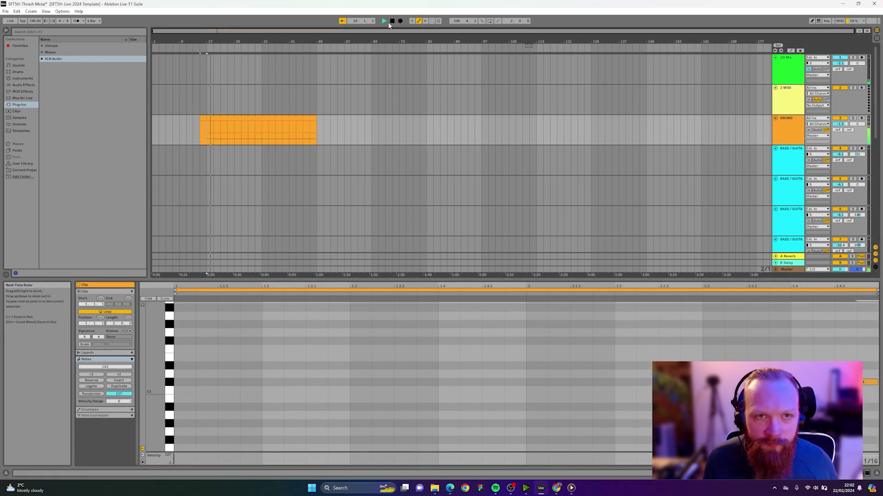
{"action": "left_click", "coordinate": [703, 382]}
{"action": "left_click", "coordinate": [757, 382]}
{"action": "left_click", "coordinate": [717, 382]}
{"action": "left_click", "coordinate": [703, 432]}
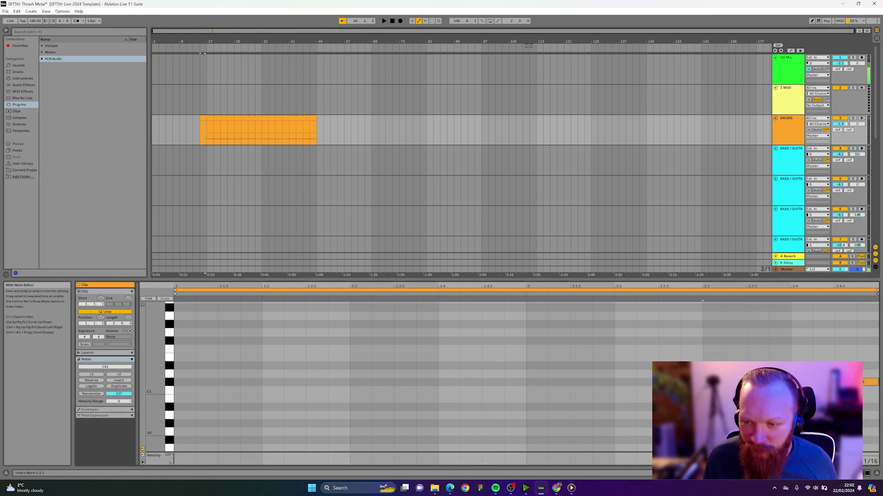
{"action": "left_click", "coordinate": [702, 391]}
{"action": "left_click", "coordinate": [712, 382]}
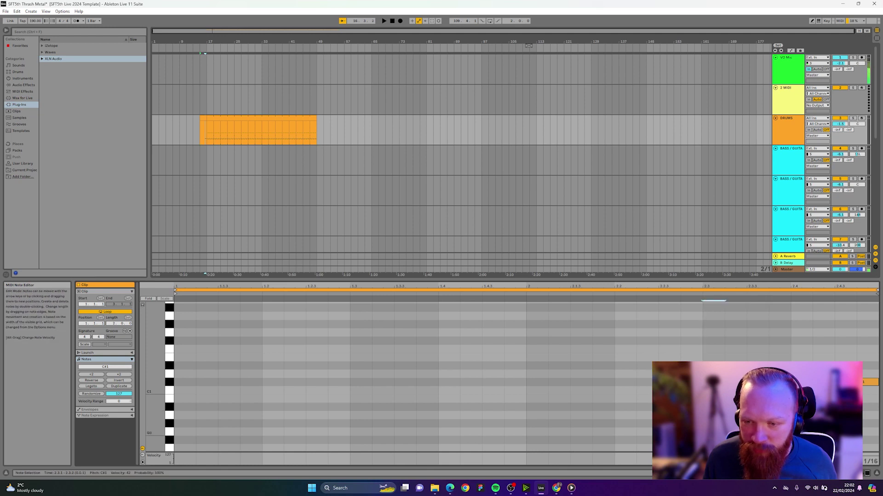
{"action": "key", "text": "space"}
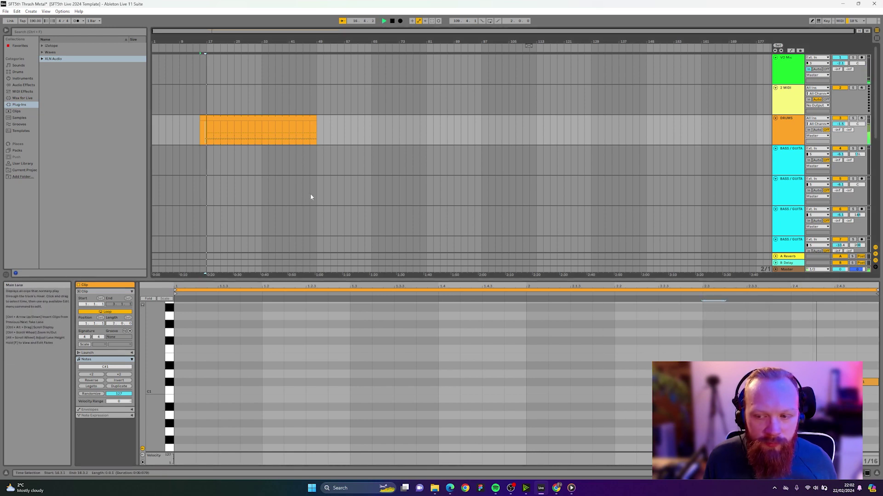
{"action": "left_click", "coordinate": [282, 169]}
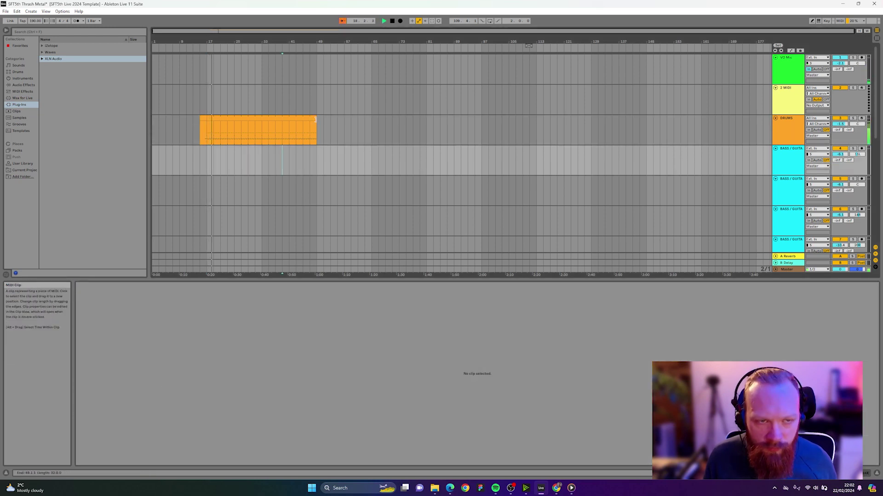
Set the main drum clip's loop length to 4 bars and duplicate its A#1 and F#2 notes into bars 3 and 4.
{"action": "left_click", "coordinate": [309, 132]}
{"action": "type", "text": "4"}
{"action": "key", "text": "Return"}
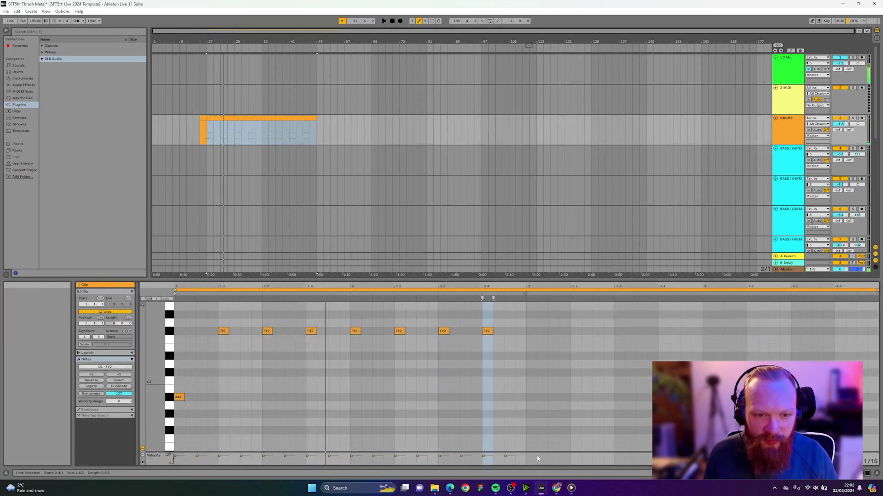
{"action": "left_click_drag", "start_coordinate": [572, 322], "coordinate": [173, 405]}
{"action": "key", "text": "ctrl+d"}
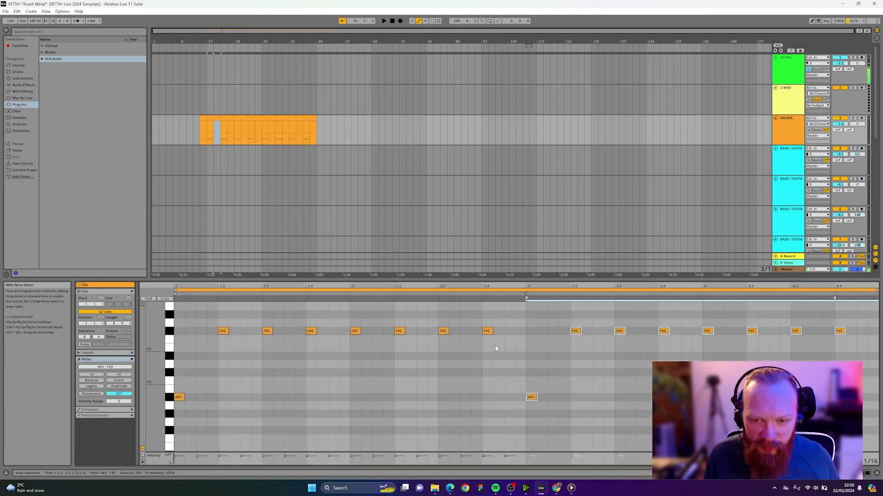
Move the duplicated A#1 note at the start of bar 3 up to F#2.
{"action": "scroll", "coordinate": [502, 358], "scroll_direction": "down", "scroll_amount": 1}
{"action": "left_click", "coordinate": [513, 374]}
{"action": "left_click_drag", "start_coordinate": [530, 384], "coordinate": [530, 319]}
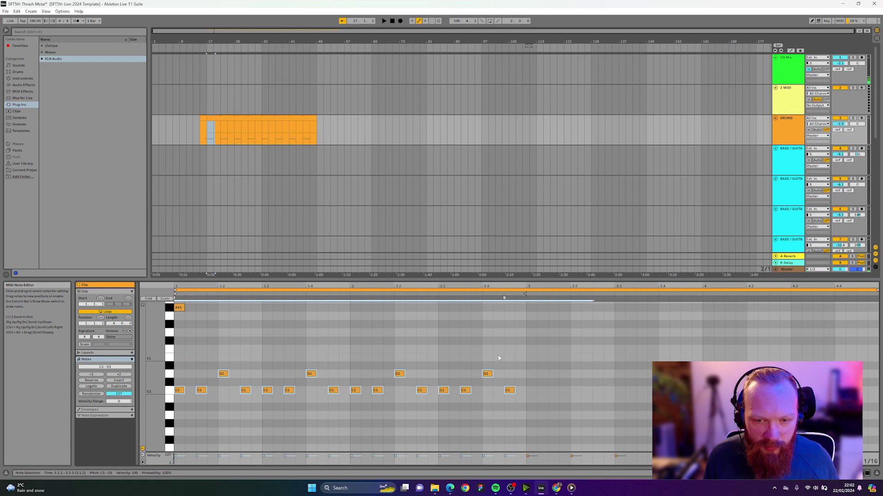
Copy the kick and snare notes into bars 3 and 4, with D1 hits closing bar 4, and play the result.
{"action": "left_click", "coordinate": [529, 358]}
{"action": "key", "text": "ctrl+v"}
{"action": "left_click", "coordinate": [702, 416]}
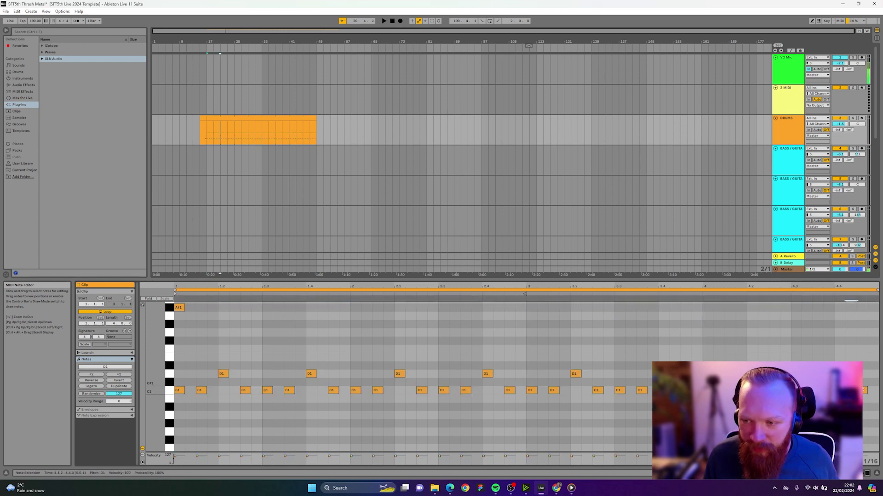
{"action": "key", "text": "space"}
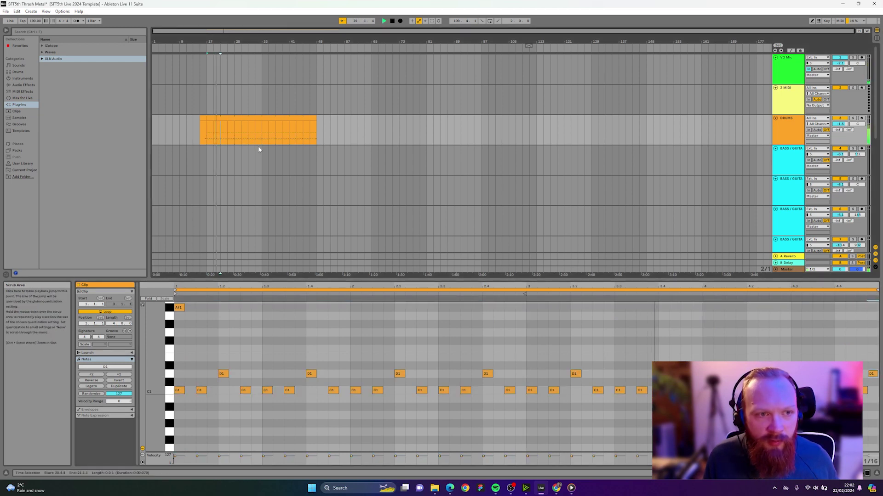
{"action": "left_click", "coordinate": [263, 163]}
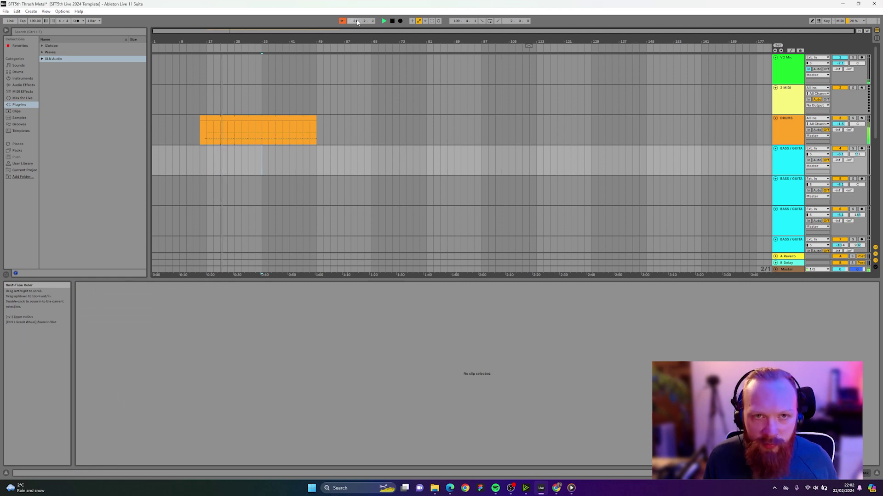
Move all the F#2 notes in the main drum clip up to A2 and play the pattern.
{"action": "left_click", "coordinate": [170, 365]}
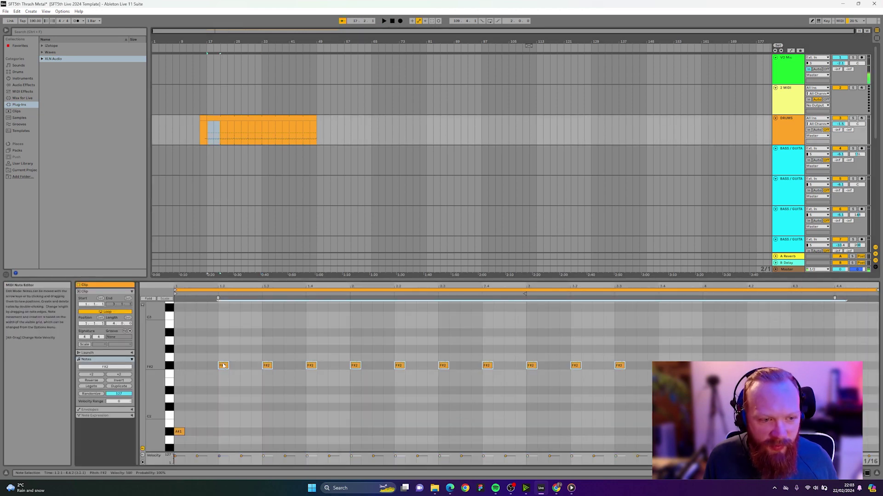
{"action": "left_click_drag", "start_coordinate": [226, 368], "coordinate": [224, 345]}
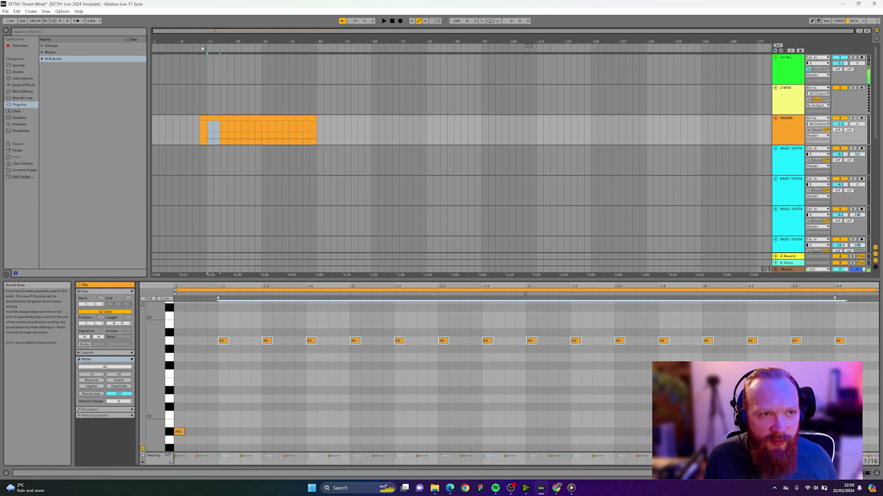
{"action": "key", "text": "space"}
{"action": "left_click", "coordinate": [287, 352]}
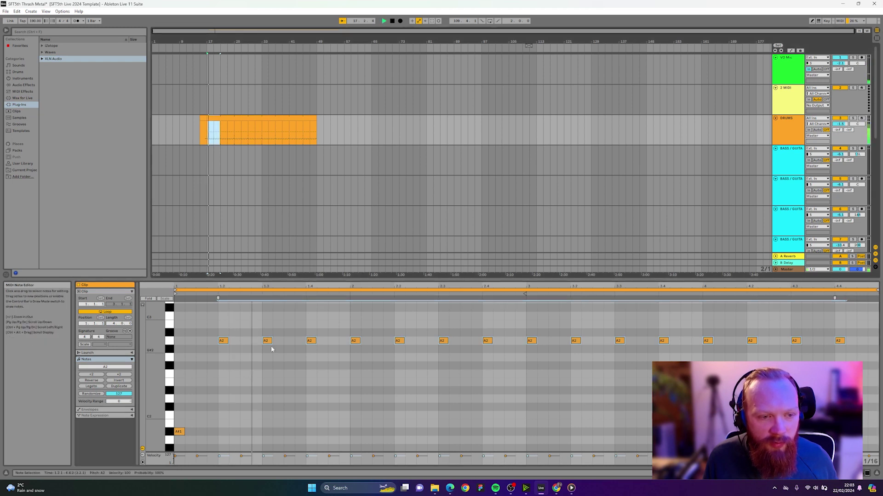
{"action": "scroll", "coordinate": [280, 345], "scroll_direction": "down", "scroll_amount": 3}
{"action": "left_click", "coordinate": [293, 348]}
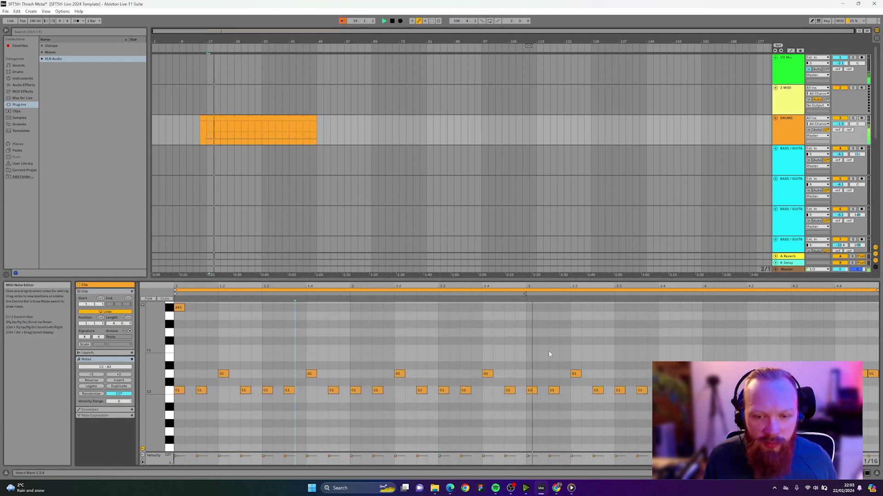
Duplicate the four-bar pattern of kick, snare and A2 cymbal notes into bars 5 to 8 of the drum clip.
{"action": "left_click", "coordinate": [242, 117]}
{"action": "key", "text": "space"}
{"action": "key", "text": "ctrl+z"}
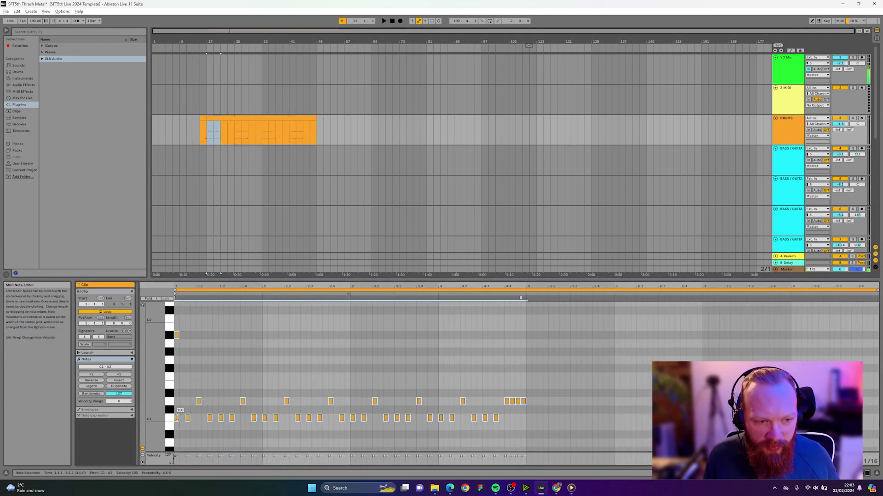
{"action": "key", "text": "ctrl+d"}
{"action": "left_click", "coordinate": [532, 374]}
{"action": "scroll", "coordinate": [536, 374], "scroll_direction": "up", "scroll_amount": 2}
{"action": "left_click_drag", "start_coordinate": [549, 368], "coordinate": [87, 236]}
{"action": "scroll", "coordinate": [482, 359], "scroll_direction": "up", "scroll_amount": 1}
{"action": "key", "text": "ctrl+d"}
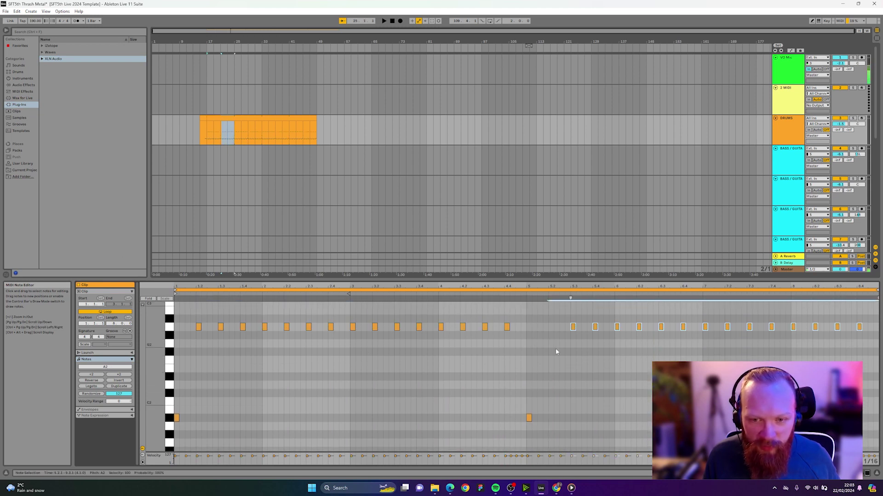
Add softer C1 kick notes between the existing kicks from bar 5 of the drum clip onward and play the result.
{"action": "scroll", "coordinate": [551, 343], "scroll_direction": "down", "scroll_amount": 5}
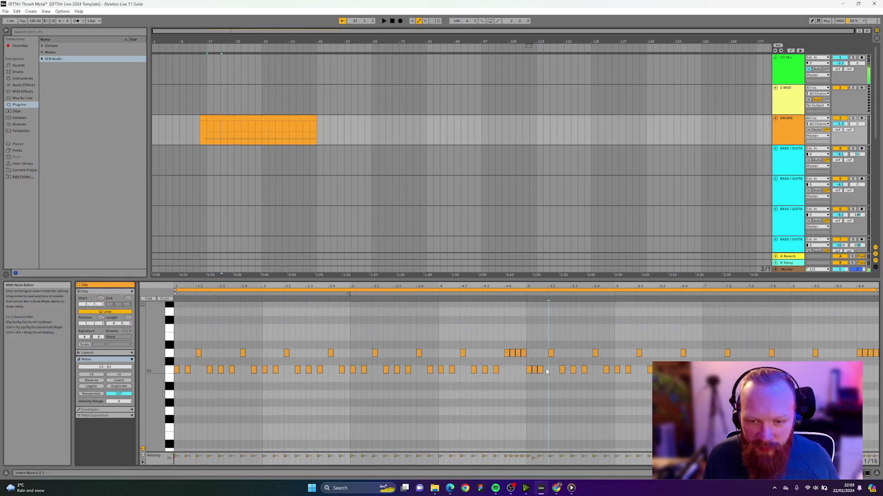
{"action": "left_click", "coordinate": [556, 456]}
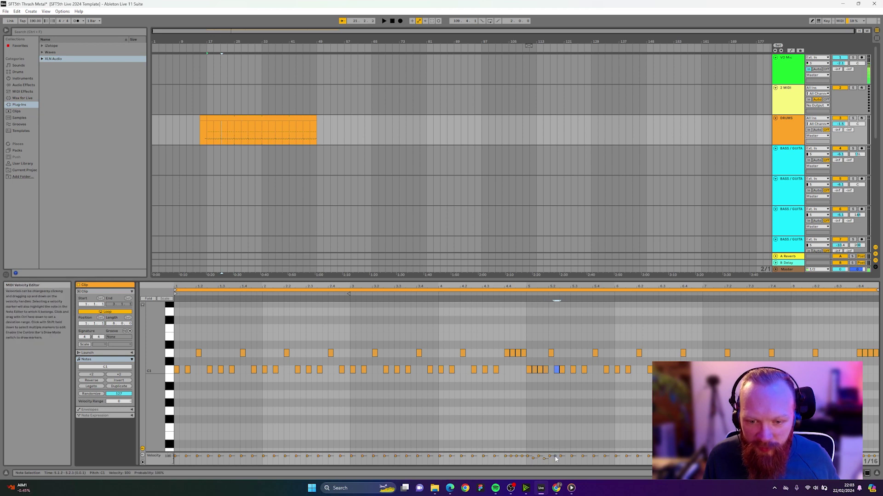
{"action": "left_click", "coordinate": [568, 370]}
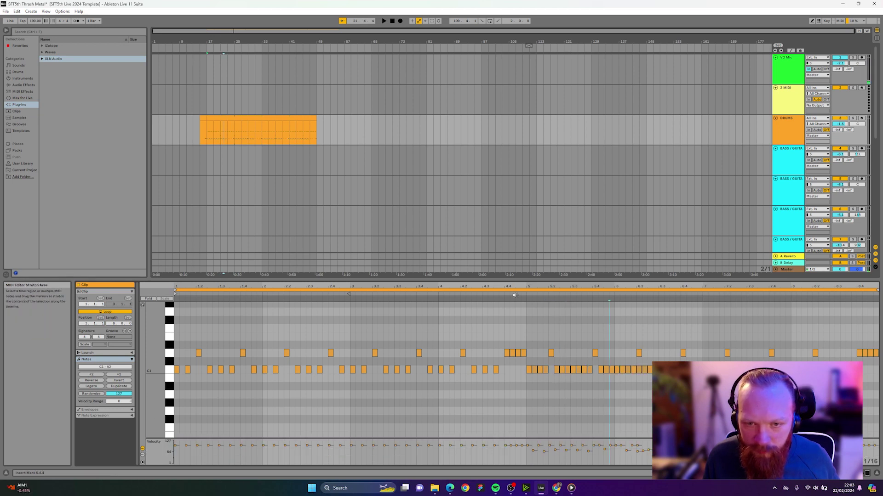
{"action": "left_click", "coordinate": [513, 294]}
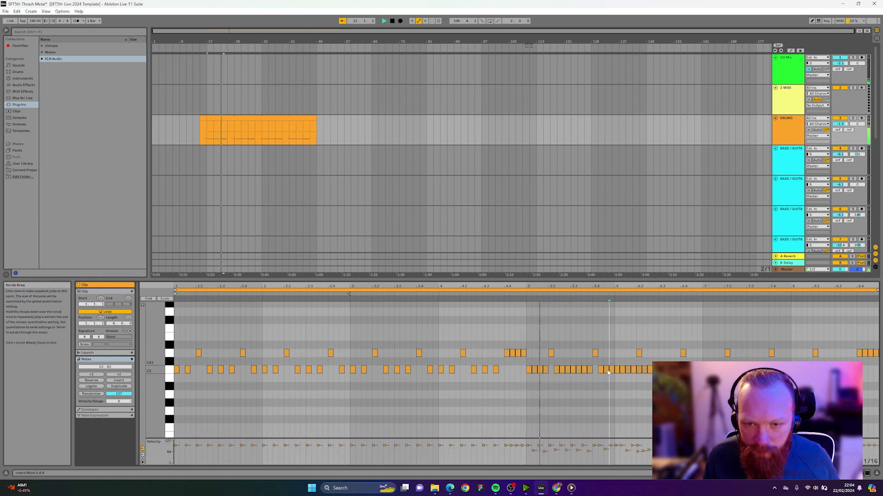
{"action": "left_click", "coordinate": [641, 396]}
{"action": "double_click", "coordinate": [639, 369]}
{"action": "left_click", "coordinate": [683, 369]}
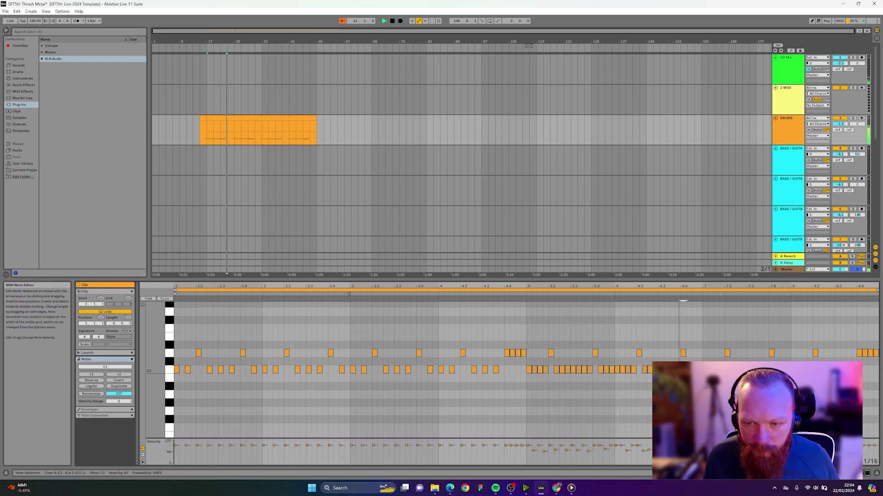
{"action": "left_click", "coordinate": [725, 303]}
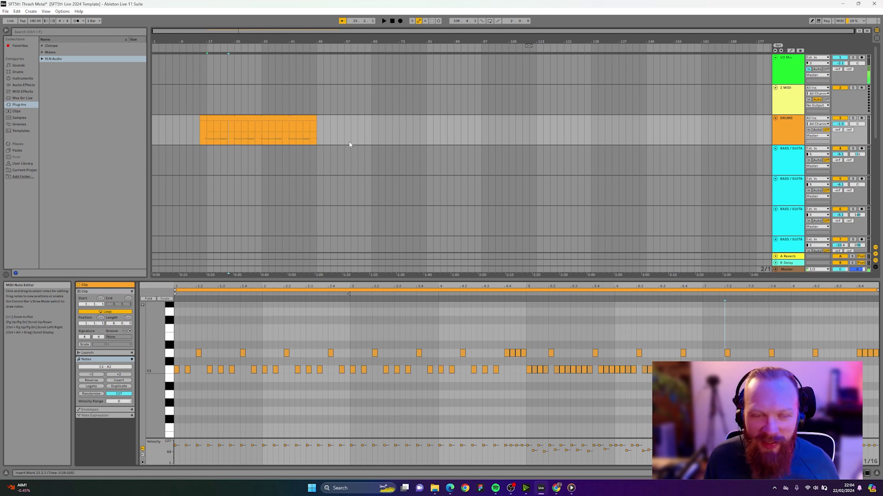
Shorten the drum arrangement to end at bar 25 and paste a copy of its eight-bar section there.
{"action": "left_click_drag", "start_coordinate": [315, 118], "coordinate": [234, 118]}
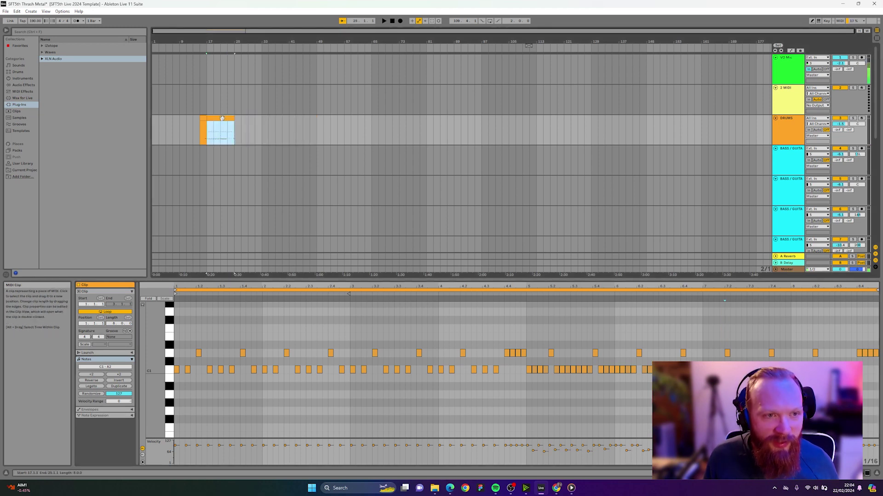
{"action": "left_click", "coordinate": [238, 130]}
{"action": "key", "text": "ctrl+v"}
In the copied clip, replace the sparse C1 kicks of bars 1 to 4 with the dense kick pattern from bars 5 to 8.
{"action": "left_click_drag", "start_coordinate": [516, 404], "coordinate": [175, 359]}
{"action": "key", "text": "Delete"}
{"action": "left_click_drag", "start_coordinate": [725, 361], "coordinate": [487, 386]}
{"action": "left_click", "coordinate": [176, 382]}
{"action": "key", "text": "ctrl+v"}
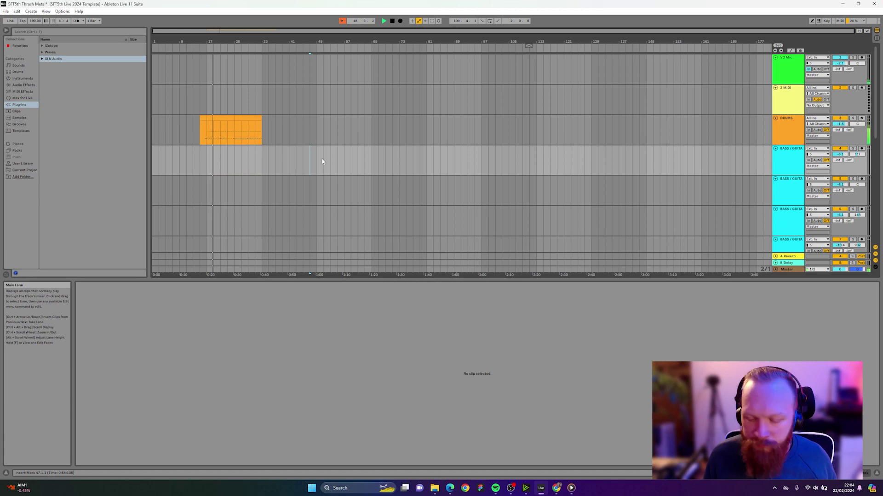
Duplicate the dense-kick drum clip to bar 33 and move its on-beat C1 notes up to D1.
{"action": "left_click", "coordinate": [259, 155]}
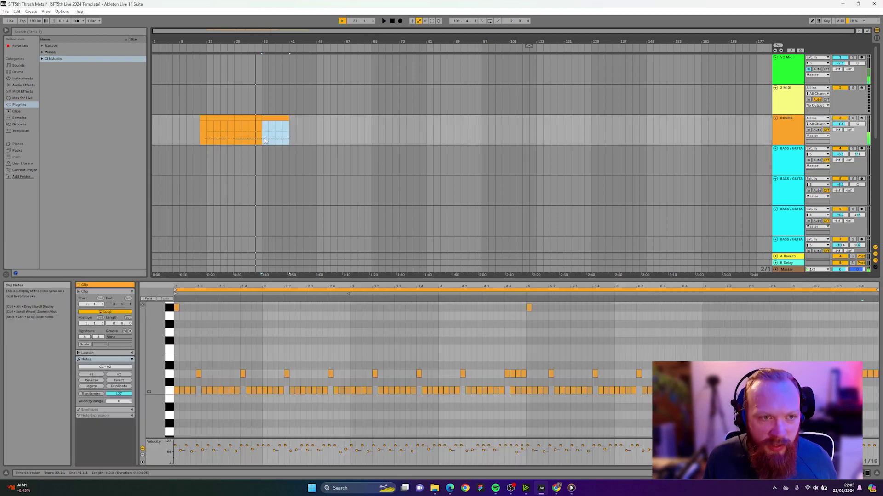
{"action": "left_click", "coordinate": [262, 139]}
{"action": "scroll", "coordinate": [225, 374], "scroll_direction": "up", "scroll_amount": 1}
{"action": "left_click", "coordinate": [176, 406]}
{"action": "key", "text": "Up"}
{"action": "key", "text": "Up"}
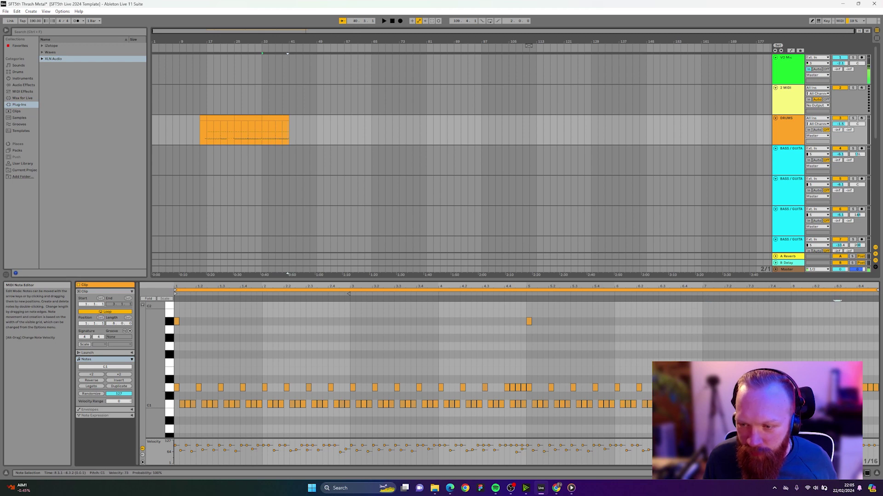
Adjust the velocities of the on-beat D1 snare notes across the clip at bar 33 and play it.
{"action": "left_click_drag", "start_coordinate": [846, 378], "coordinate": [546, 389]}
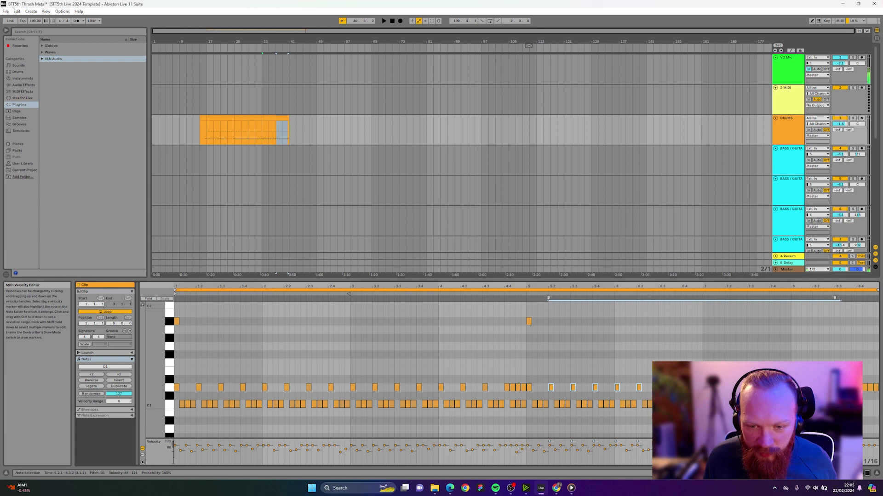
{"action": "left_click_drag", "start_coordinate": [491, 378], "coordinate": [174, 391]}
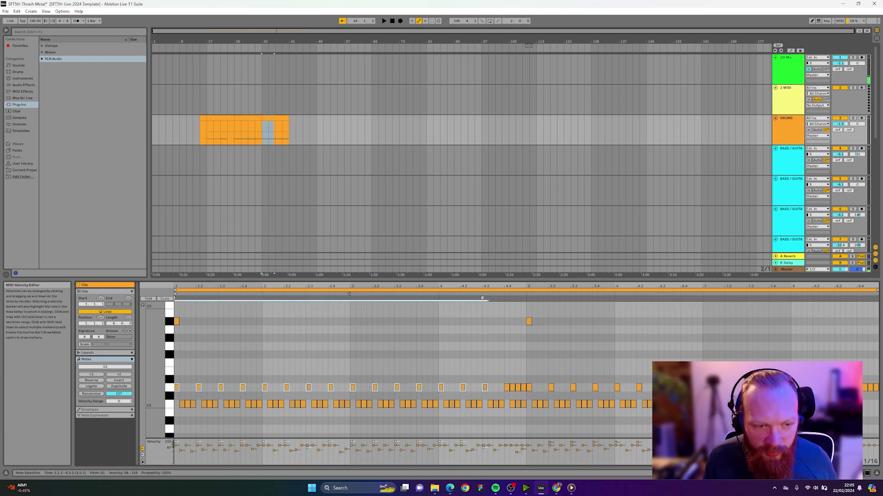
{"action": "left_click", "coordinate": [260, 51]}
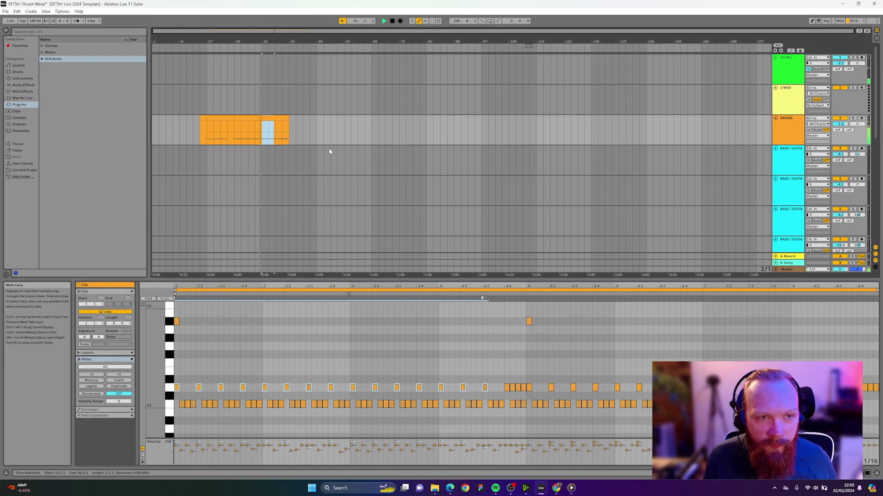
{"action": "left_click", "coordinate": [354, 366]}
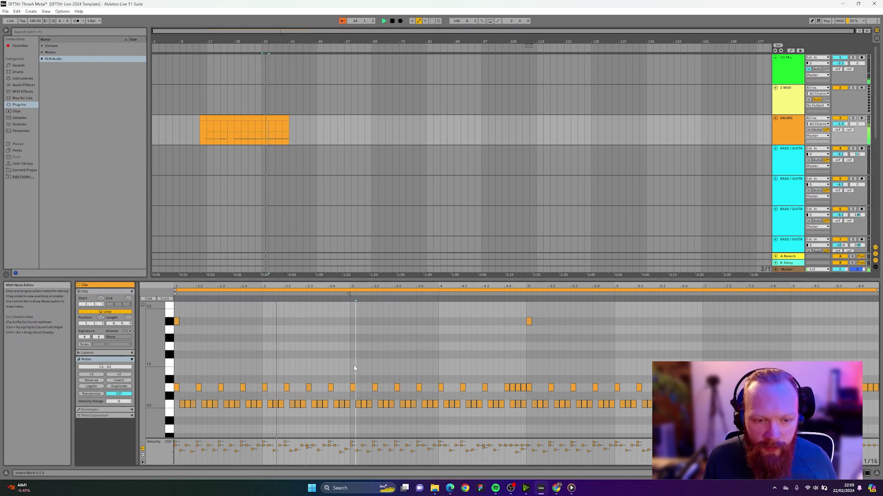
{"action": "left_click", "coordinate": [308, 387]}
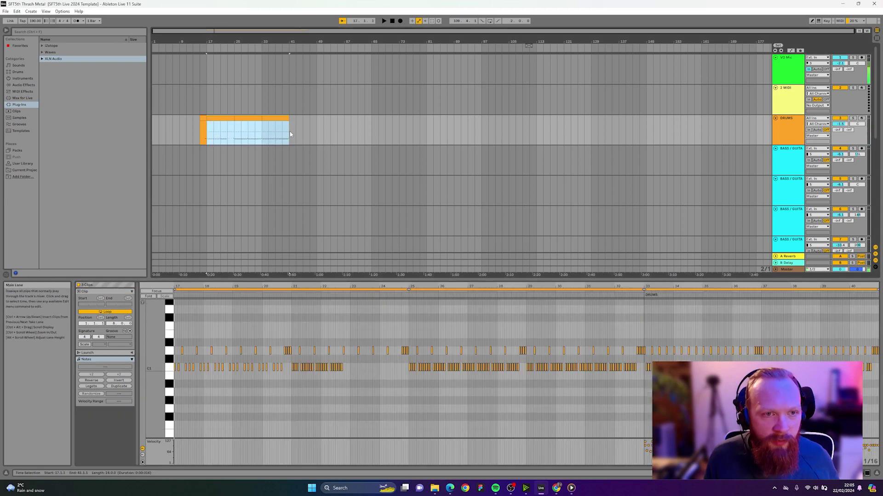
Paste three copies of the drum section from bars 17 to 41 one after another, extending the drums to bar 113.
{"action": "left_click", "coordinate": [291, 136]}
{"action": "key", "text": "ctrl+v"}
{"action": "left_click", "coordinate": [371, 141]}
{"action": "key", "text": "ctrl+v"}
{"action": "left_click", "coordinate": [455, 135]}
{"action": "key", "text": "ctrl+v"}
{"action": "left_click", "coordinate": [455, 168]}
{"action": "left_click", "coordinate": [200, 160]}
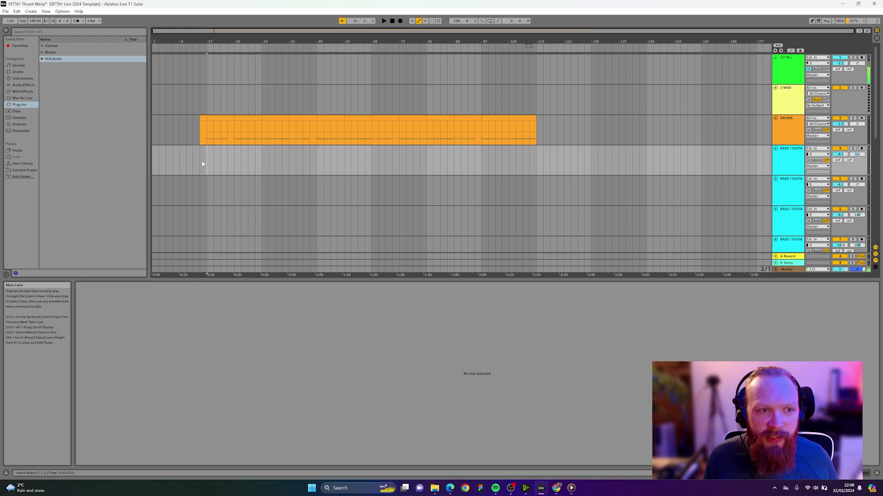
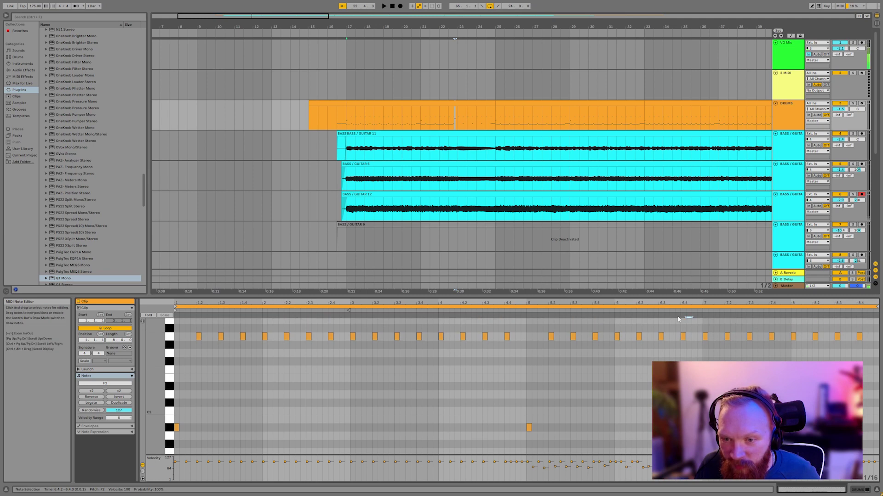
Raise the note at 6.4.2 in the drum clip by two semitones.
{"action": "left_click", "coordinate": [678, 316]}
{"action": "key", "text": "Up"}
{"action": "key", "text": "Up"}
{"action": "left_click", "coordinate": [682, 317]}
{"action": "scroll", "coordinate": [688, 329], "scroll_direction": "up", "scroll_amount": 2}
{"action": "left_click", "coordinate": [688, 337]}
Loop the short stretch of the arrangement starting at 22.4.1 and play the drum fill there.
{"action": "left_click_drag", "start_coordinate": [405, 56], "coordinate": [438, 57]}
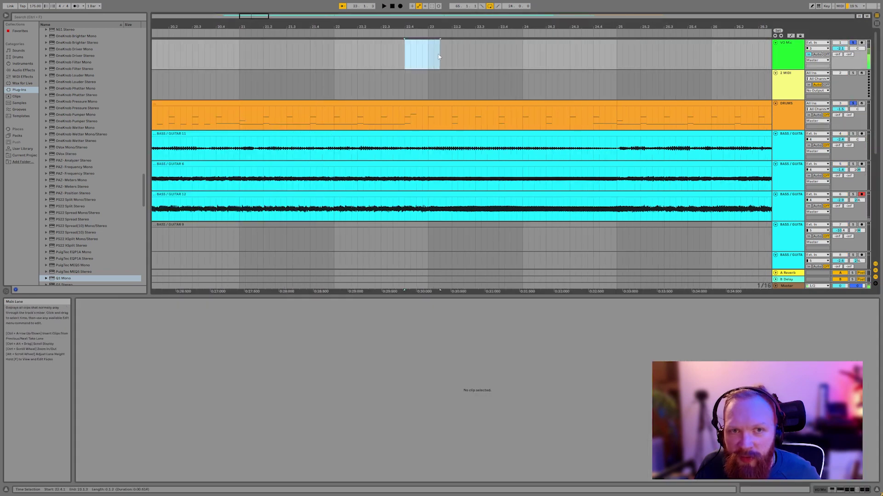
{"action": "right_click", "coordinate": [440, 51]}
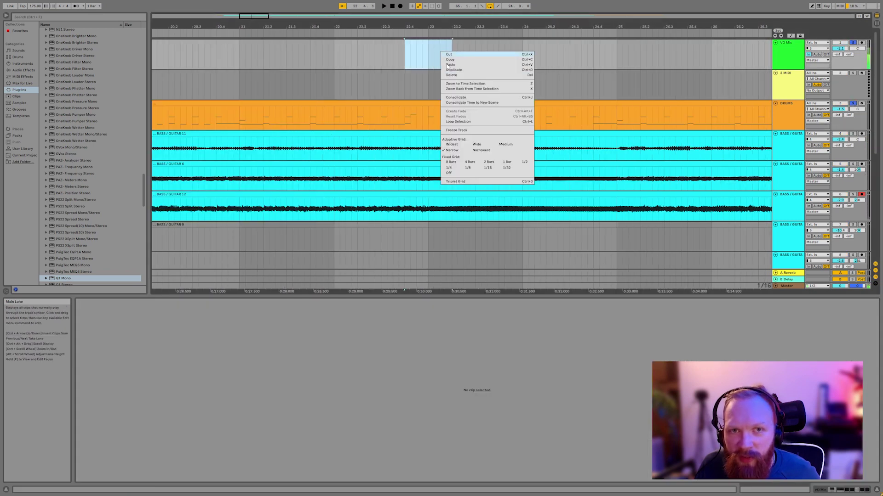
{"action": "left_click", "coordinate": [469, 122]}
{"action": "left_click", "coordinate": [431, 104]}
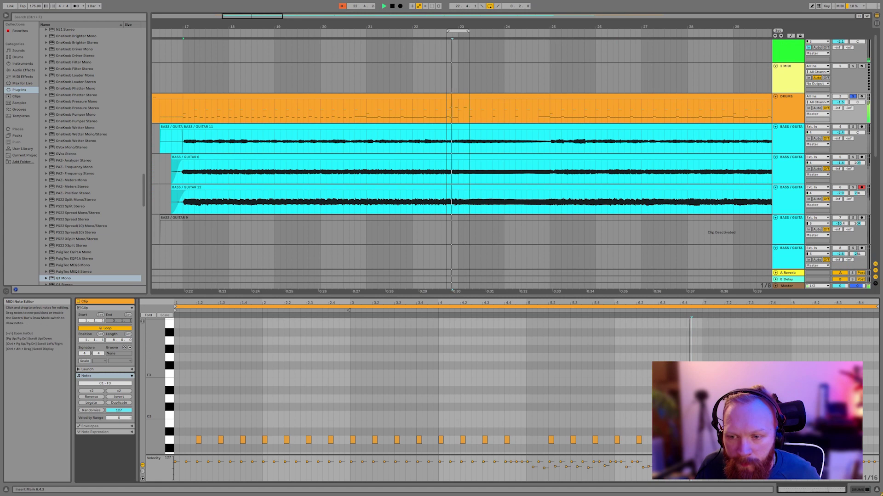
{"action": "scroll", "coordinate": [459, 386], "scroll_direction": "down", "scroll_amount": 4}
{"action": "scroll", "coordinate": [434, 138], "scroll_direction": "down", "scroll_amount": 1}
Turn off the loop around the drum fill and play the arrangement from about bar 22.
{"action": "left_click", "coordinate": [391, 6]}
{"action": "right_click", "coordinate": [461, 31]}
{"action": "left_click", "coordinate": [469, 35]}
{"action": "left_click", "coordinate": [411, 33]}
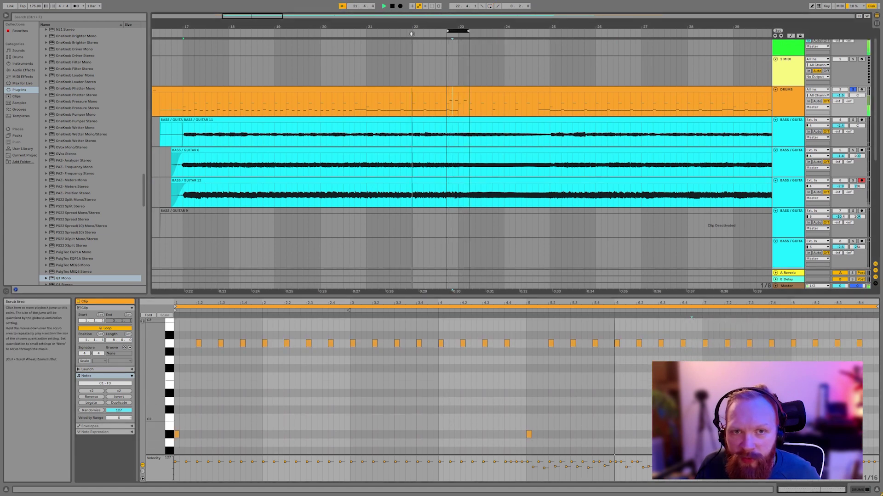
{"action": "left_click", "coordinate": [536, 228]}
{"action": "key", "text": "space"}
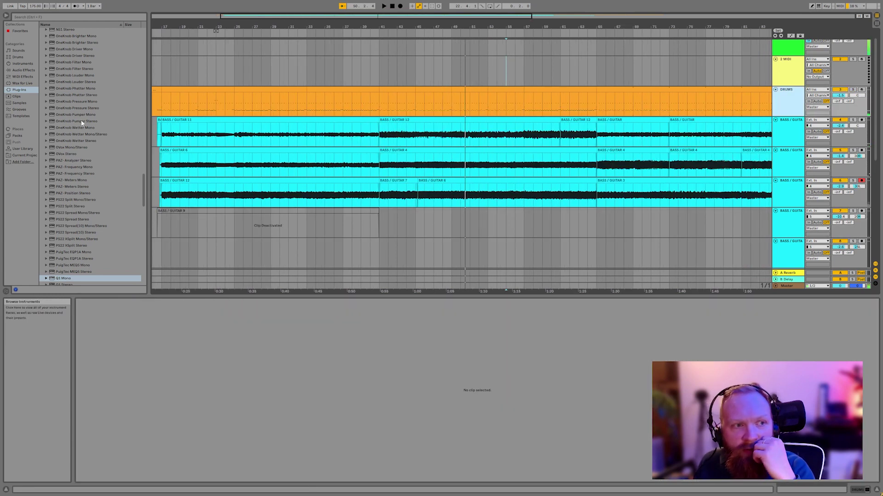
Search the plug-ins for "ma" and load Magma BB Tubes Stereo onto the DRUMS track.
{"action": "left_click_drag", "start_coordinate": [144, 179], "coordinate": [142, 119]}
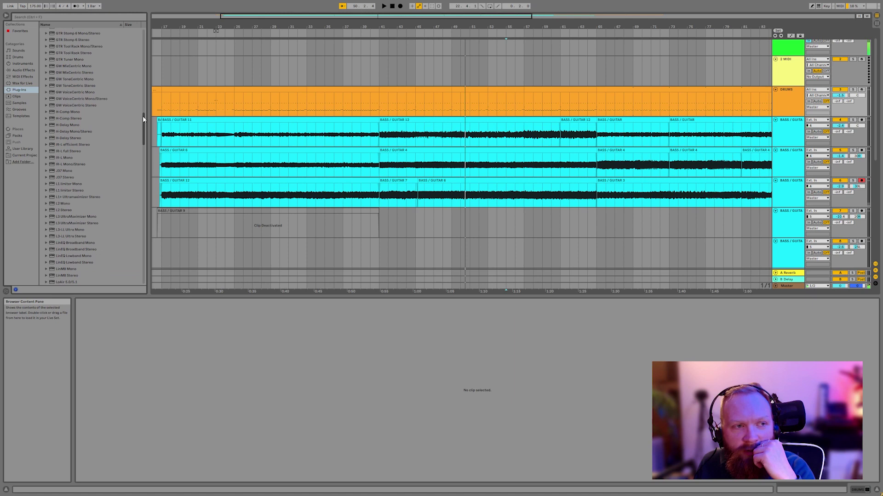
{"action": "key", "text": "ctrl+f"}
{"action": "type", "text": "ma"}
{"action": "left_click", "coordinate": [52, 91]}
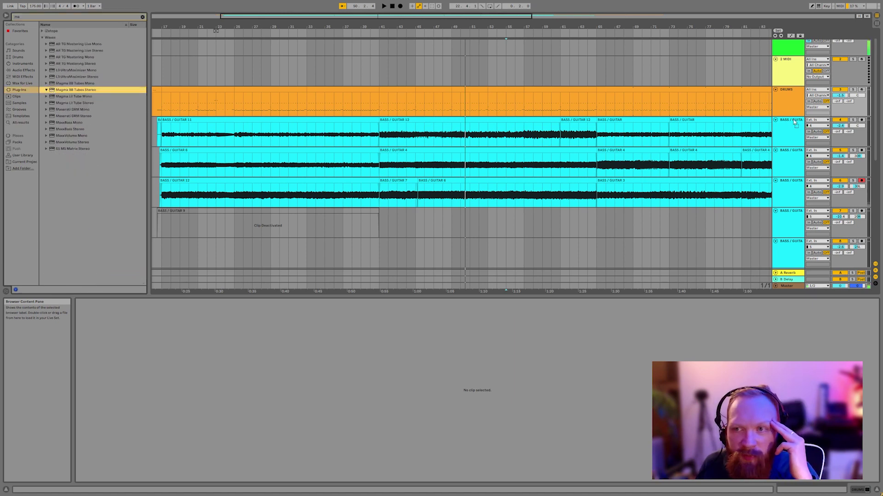
{"action": "left_click_drag", "start_coordinate": [517, 88], "coordinate": [414, 222]}
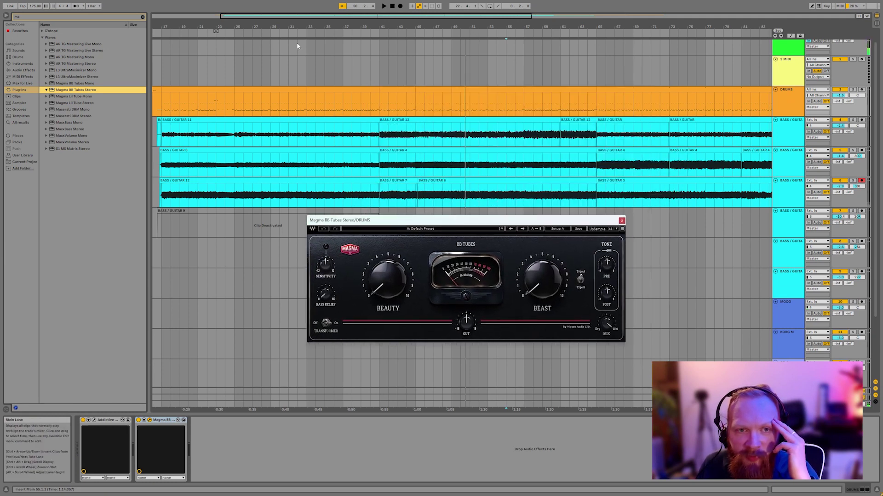
While the drums play, set Magma's Beauty to about 3.5 and Beast to about 4.5, and increase Bass Relief.
{"action": "scroll", "coordinate": [857, 46], "scroll_direction": "up", "scroll_amount": 1}
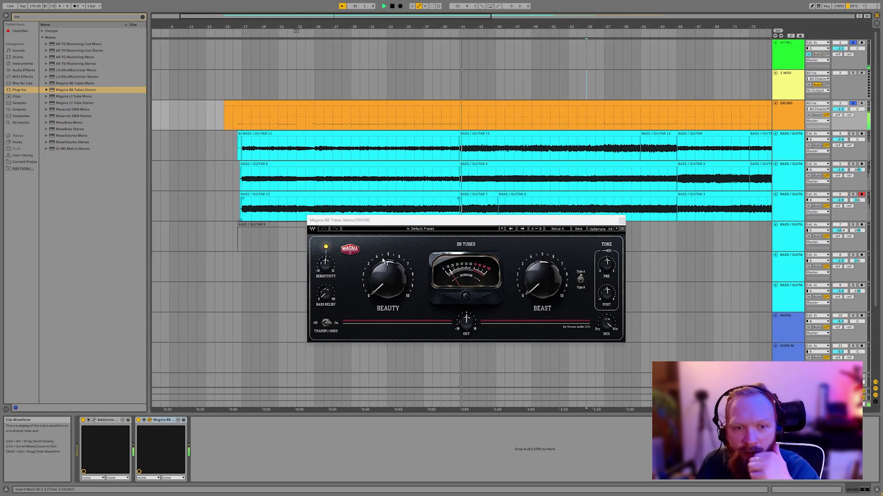
{"action": "left_click_drag", "start_coordinate": [387, 279], "coordinate": [388, 257]}
{"action": "left_click_drag", "start_coordinate": [542, 279], "coordinate": [541, 263]}
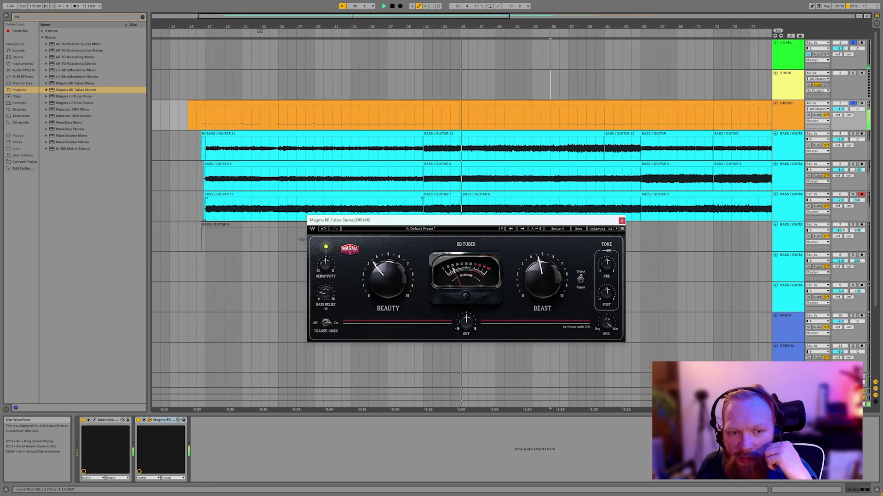
{"action": "left_click_drag", "start_coordinate": [326, 293], "coordinate": [325, 290]}
{"action": "left_click", "coordinate": [394, 6]}
{"action": "left_click", "coordinate": [394, 6]}
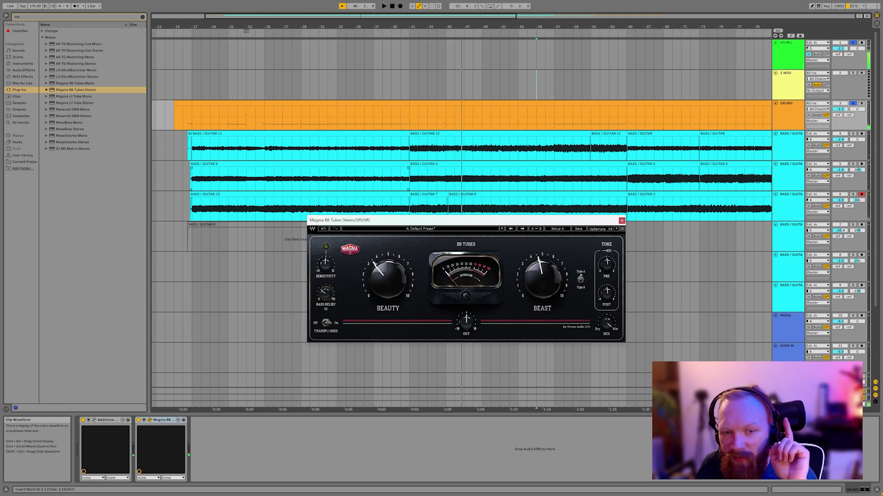
Play the drums with the guitars, close the Magma BB Tubes window and lower the DRUMS track volume.
{"action": "left_click_drag", "start_coordinate": [408, 221], "coordinate": [418, 191]}
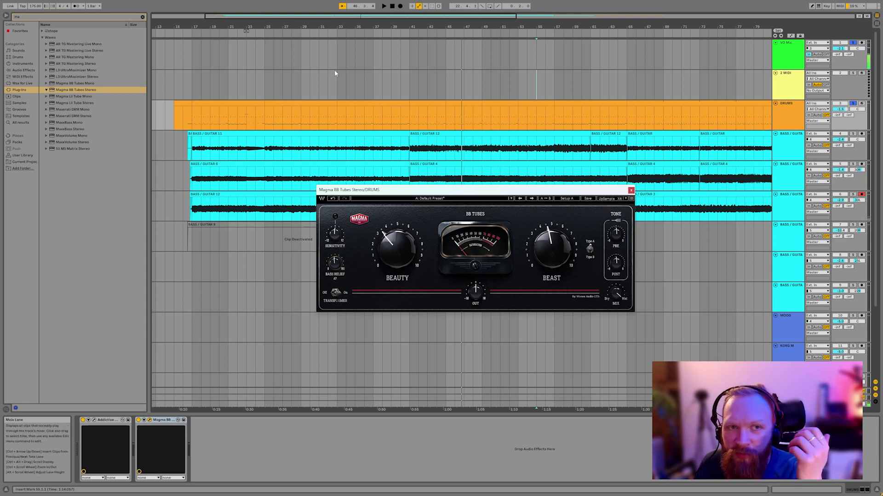
{"action": "left_click", "coordinate": [334, 34]}
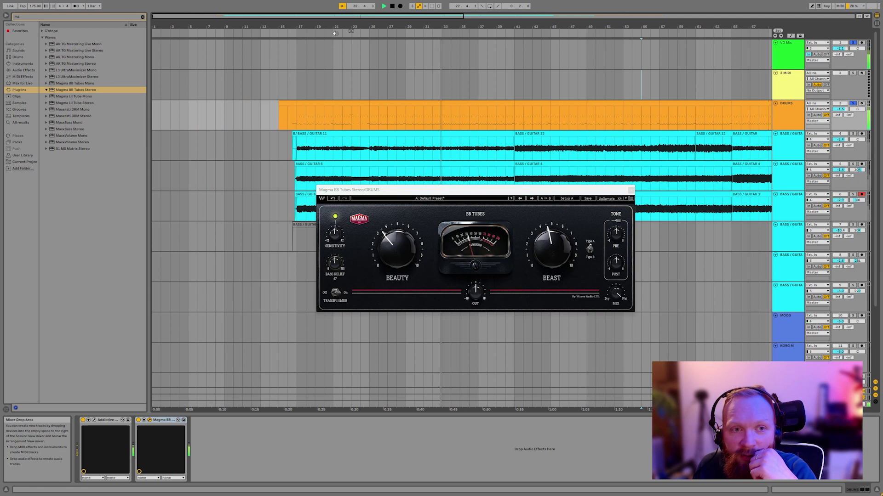
{"action": "left_click", "coordinate": [630, 191]}
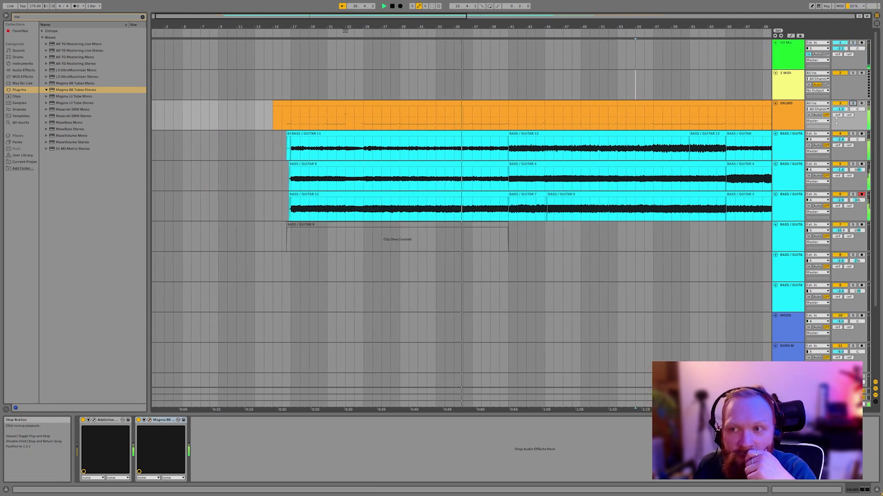
{"action": "left_click_drag", "start_coordinate": [839, 109], "coordinate": [840, 115]}
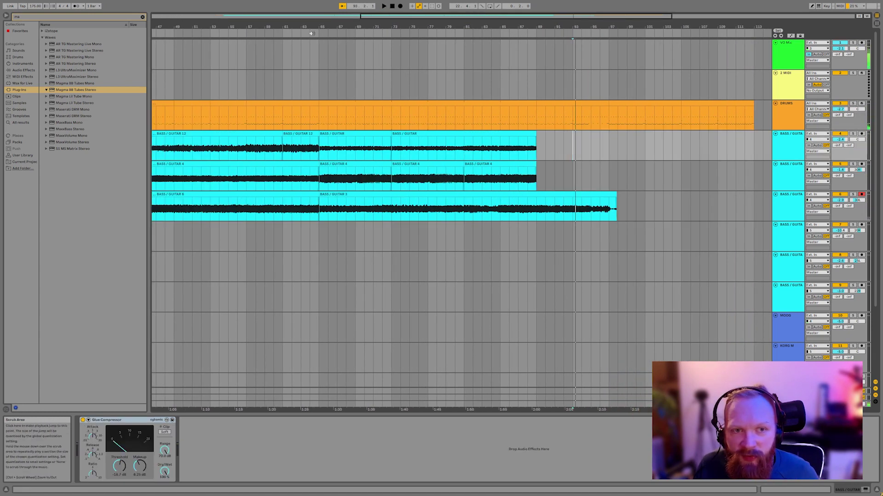
Play the section from about bar 64 and shorten the drum clips starting at bar 65 so they end at bar 73.
{"action": "left_click", "coordinate": [312, 33]}
{"action": "left_click", "coordinate": [508, 86]}
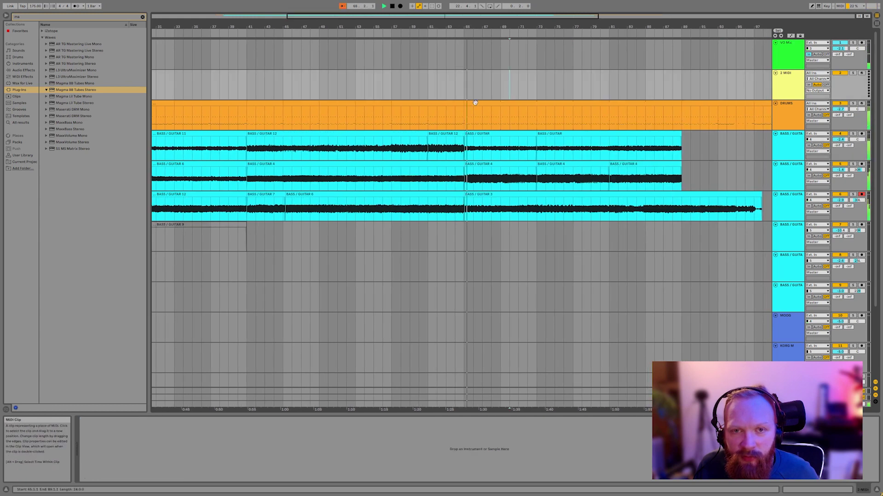
{"action": "left_click", "coordinate": [475, 102]}
{"action": "double_click", "coordinate": [476, 102]}
{"action": "left_click", "coordinate": [516, 103]}
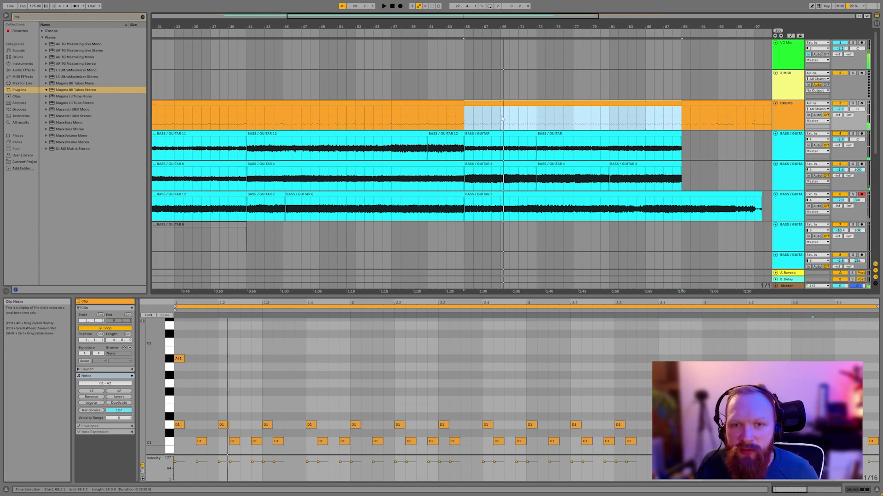
{"action": "left_click_drag", "start_coordinate": [681, 104], "coordinate": [536, 104]}
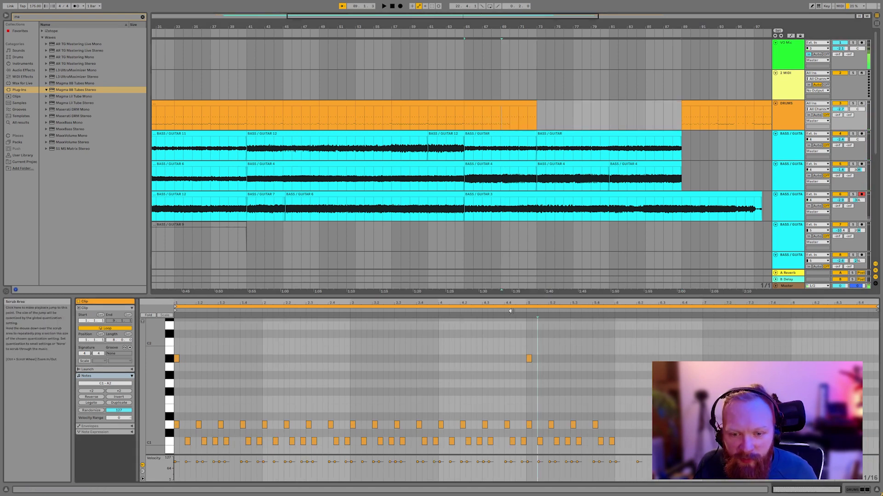
Paste the denser kick-and-snare pattern through bars 5 to 8 of the drum clip that starts at bar 65.
{"action": "key", "text": "space"}
{"action": "double_click", "coordinate": [647, 400]}
{"action": "key", "text": "space"}
{"action": "left_click", "coordinate": [540, 441]}
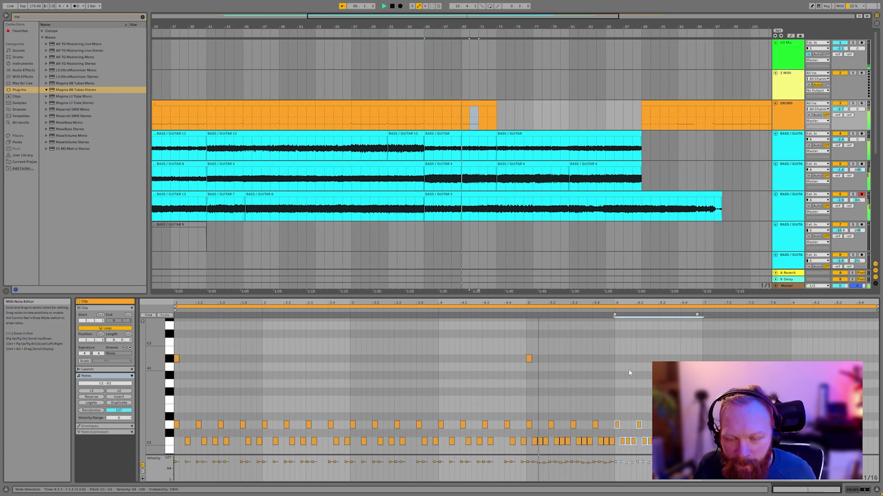
{"action": "left_click", "coordinate": [629, 369]}
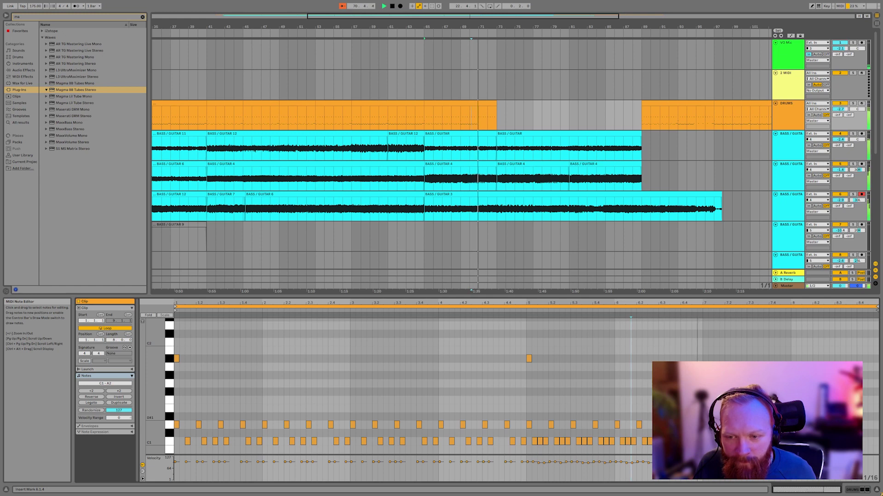
{"action": "key", "text": "space"}
{"action": "scroll", "coordinate": [853, 395], "scroll_direction": "up", "scroll_amount": 3}
{"action": "left_click_drag", "start_coordinate": [723, 395], "coordinate": [876, 395]}
{"action": "left_click", "coordinate": [711, 395]}
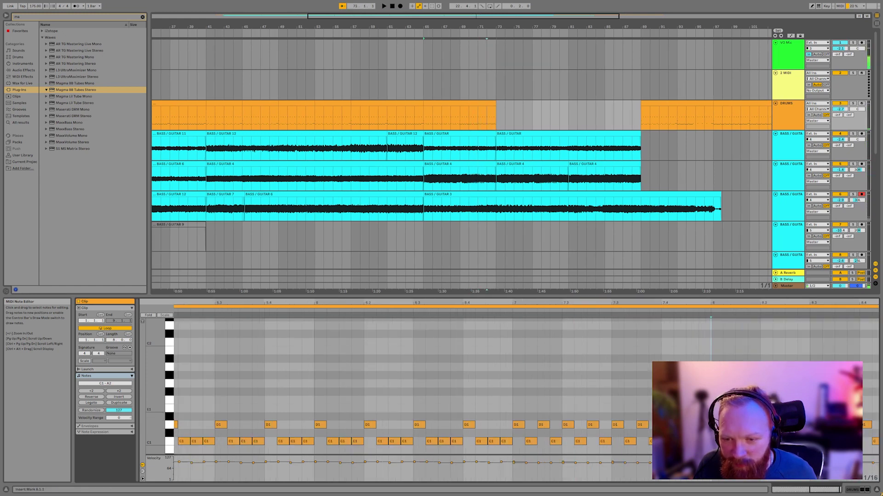
{"action": "left_click_drag", "start_coordinate": [711, 403], "coordinate": [872, 451]}
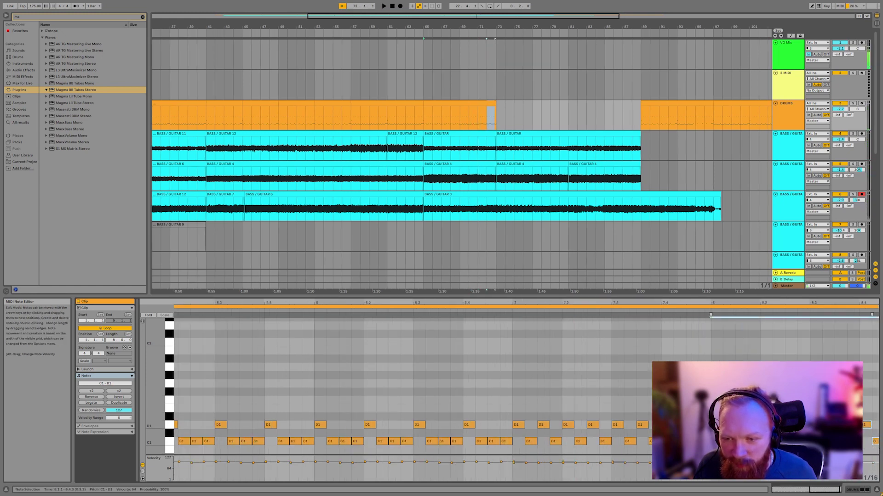
Play the transition at bar 73 and copy the edited drum clip from bars 65–73 to fill the gap up to bar 89.
{"action": "left_click", "coordinate": [507, 109]}
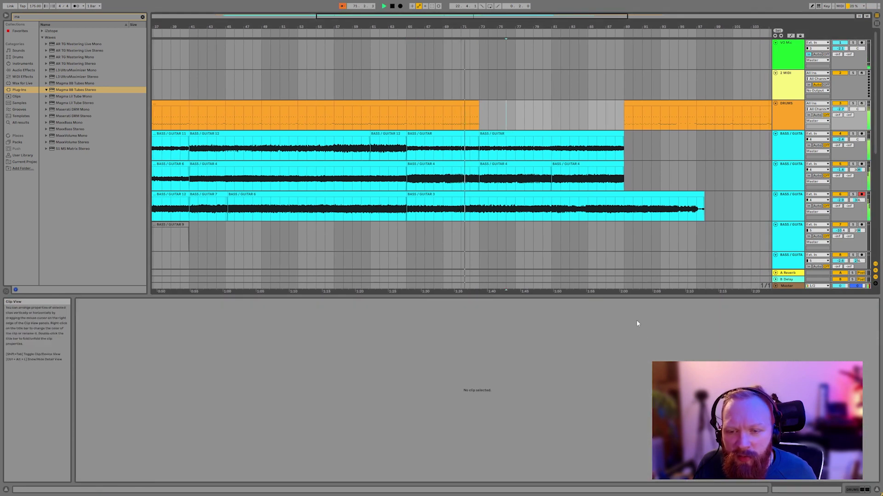
{"action": "left_click", "coordinate": [471, 105]}
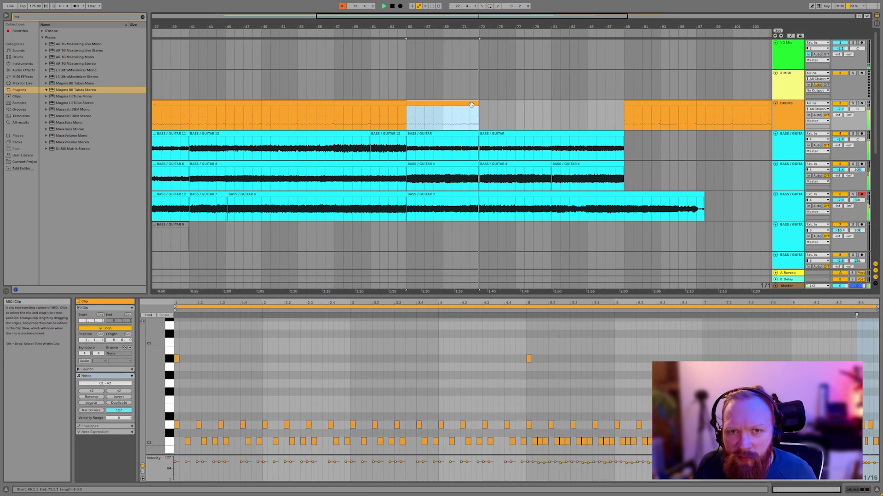
{"action": "left_click", "coordinate": [481, 102]}
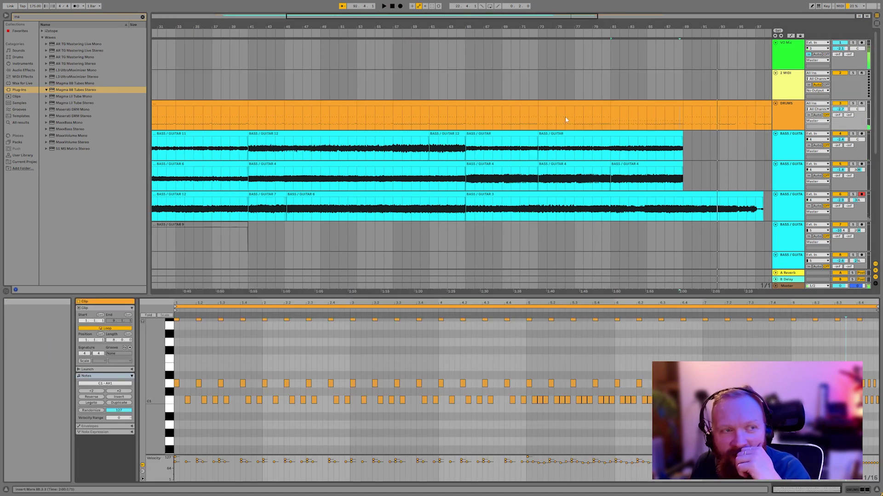
Play the section around bar 89 and delete the three drum clips between bars 89 and 113.
{"action": "left_click", "coordinate": [711, 177]}
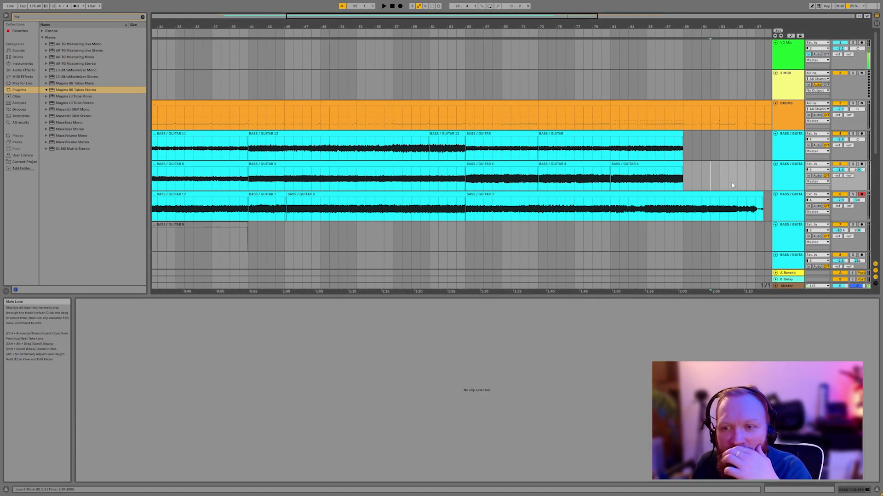
{"action": "left_click", "coordinate": [712, 33]}
{"action": "left_click", "coordinate": [507, 160]}
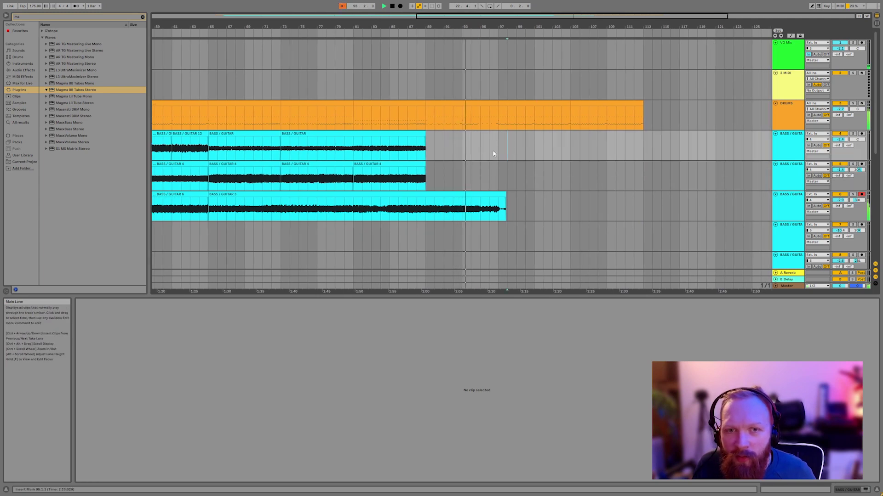
{"action": "key", "text": "space"}
{"action": "left_click", "coordinate": [455, 104]}
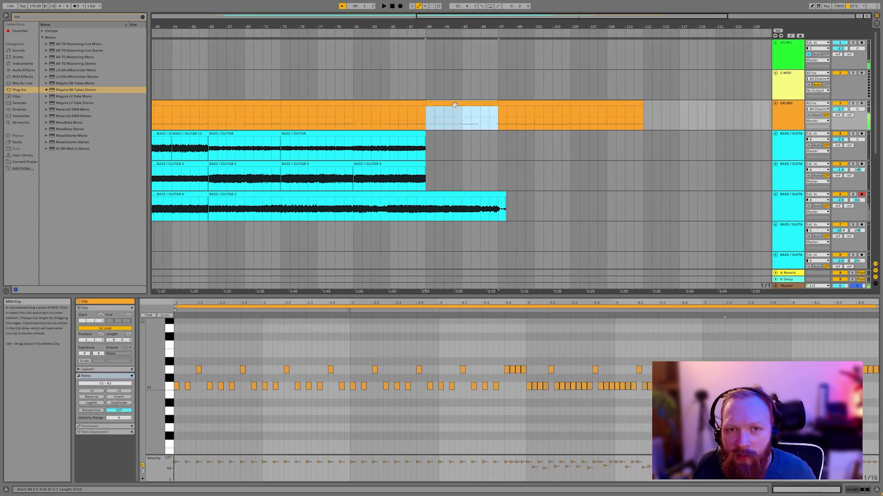
{"action": "key", "text": "Delete"}
{"action": "left_click", "coordinate": [516, 102]}
{"action": "key", "text": "Delete"}
{"action": "left_click", "coordinate": [613, 102]}
{"action": "key", "text": "Delete"}
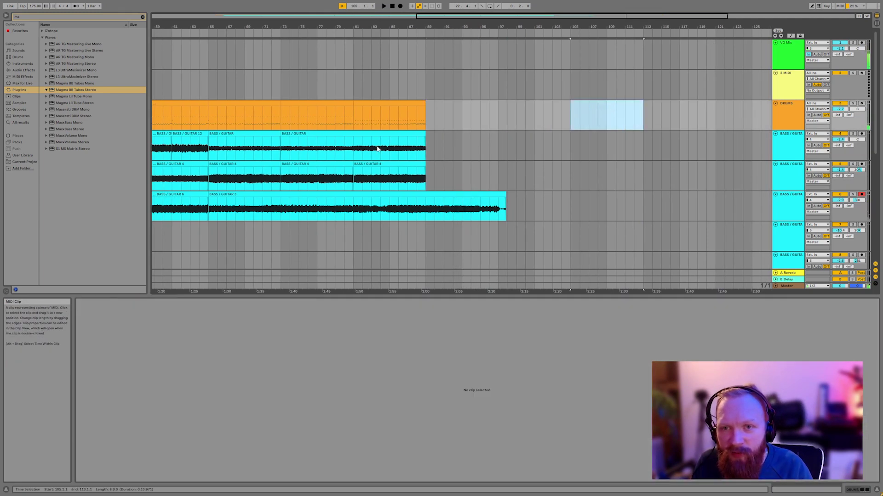
Try an empty one-bar drum clip at bar 89, remove it, and play the guitar ending past bar 89.
{"action": "left_click", "coordinate": [428, 116]}
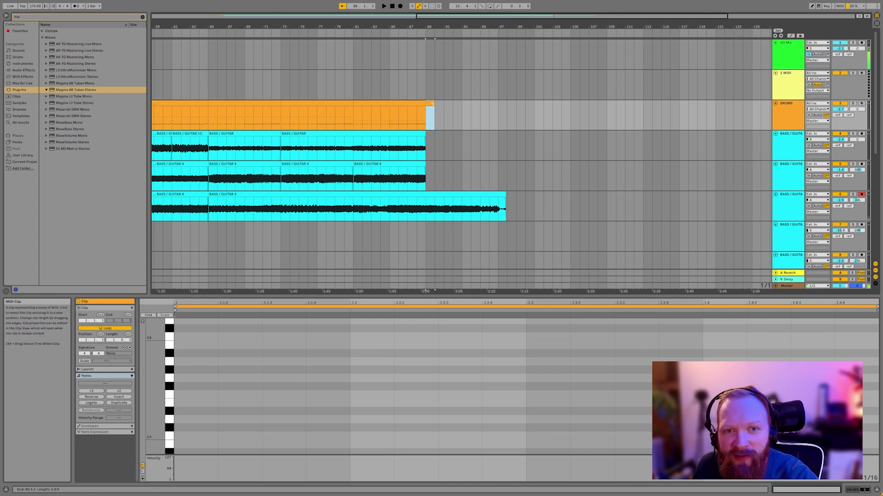
{"action": "left_click", "coordinate": [427, 122]}
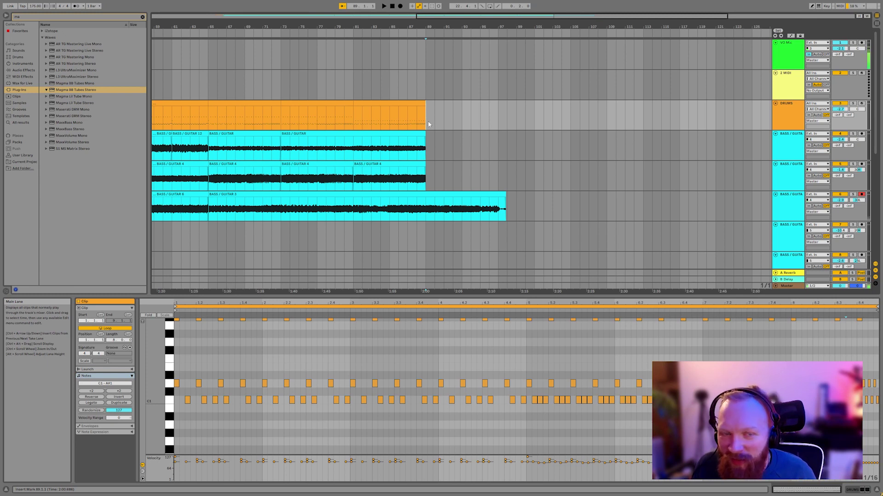
{"action": "left_click", "coordinate": [416, 85]}
{"action": "key", "text": "space"}
{"action": "left_click", "coordinate": [484, 119]}
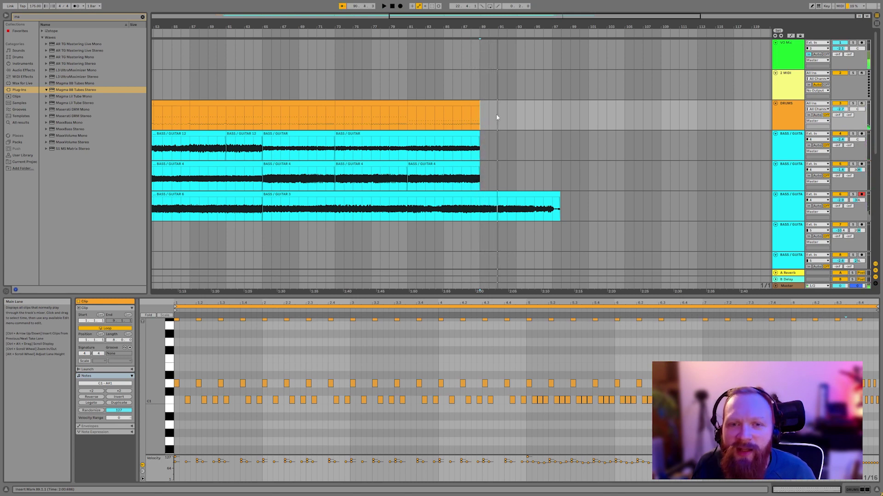
Try one-bar drum clips from bar 89 with C1 and F3 hits on the third beat, and play them against the guitar.
{"action": "left_click", "coordinate": [474, 34]}
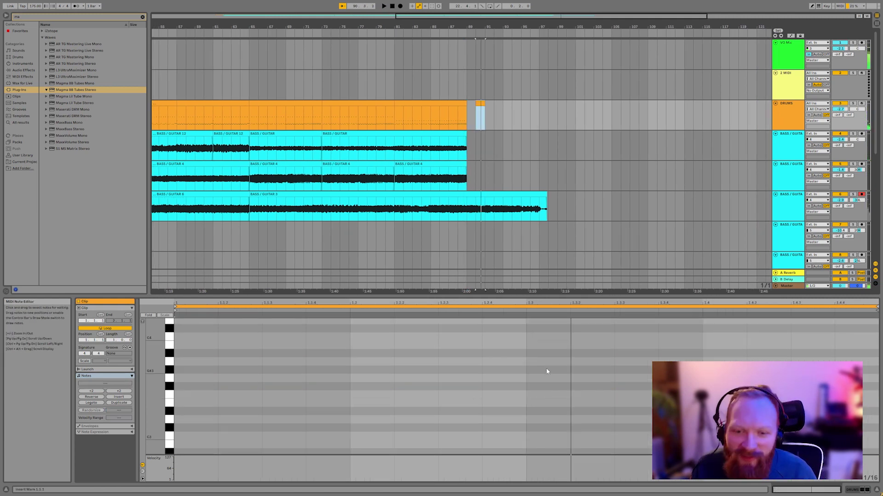
{"action": "scroll", "coordinate": [544, 379], "scroll_direction": "down", "scroll_amount": 4}
{"action": "scroll", "coordinate": [544, 387], "scroll_direction": "down", "scroll_amount": 2}
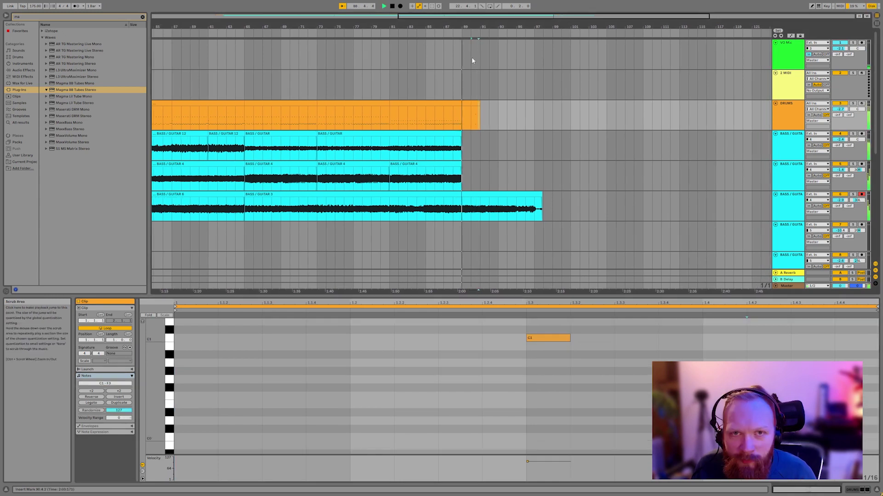
{"action": "left_click", "coordinate": [560, 175]}
{"action": "left_click", "coordinate": [473, 103]}
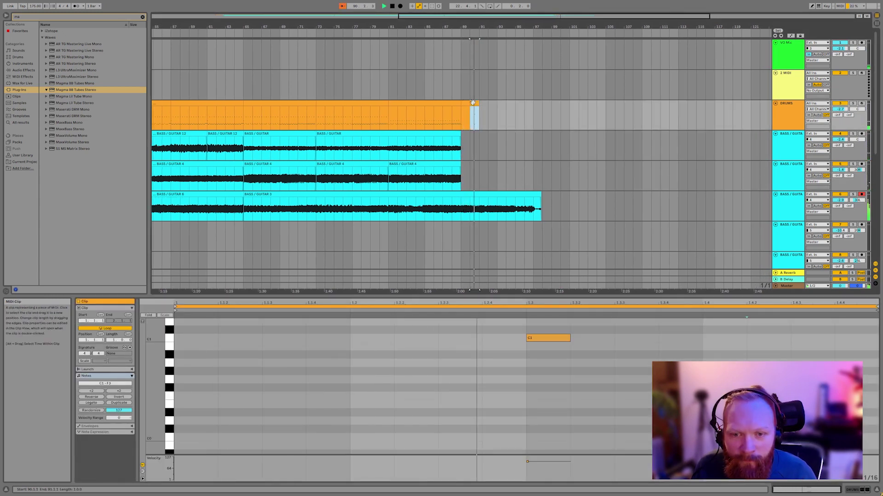
{"action": "left_click", "coordinate": [482, 109]}
{"action": "left_click", "coordinate": [475, 105]}
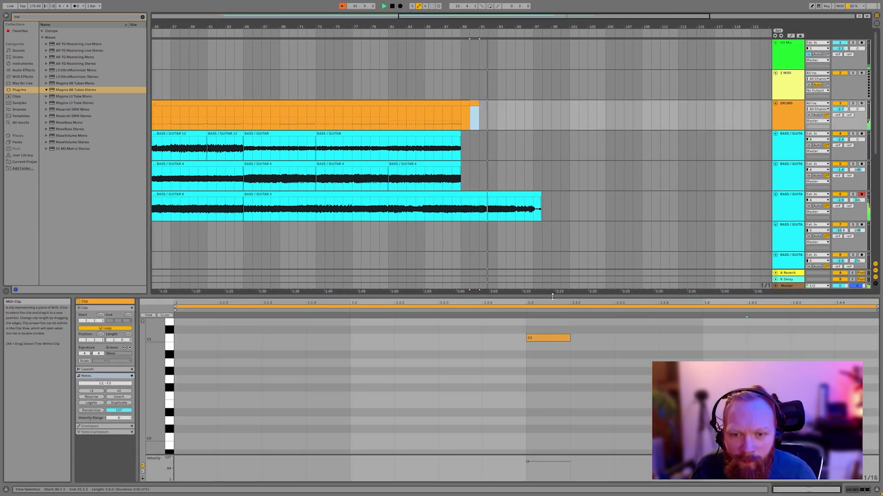
Build a four-bar drum clip at bar 89 with a kick on its first beat and C1 and F3 hits at 3.1 and 3.2.
{"action": "scroll", "coordinate": [548, 363], "scroll_direction": "up", "scroll_amount": 3}
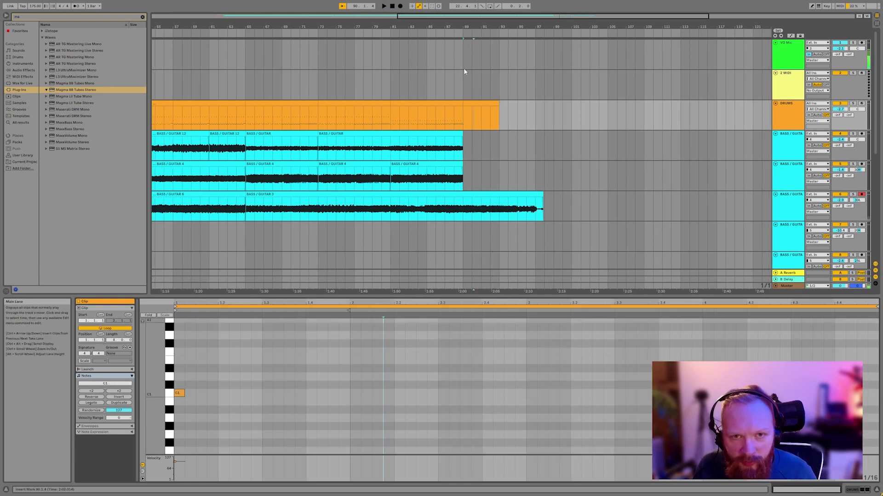
{"action": "left_click", "coordinate": [458, 31]}
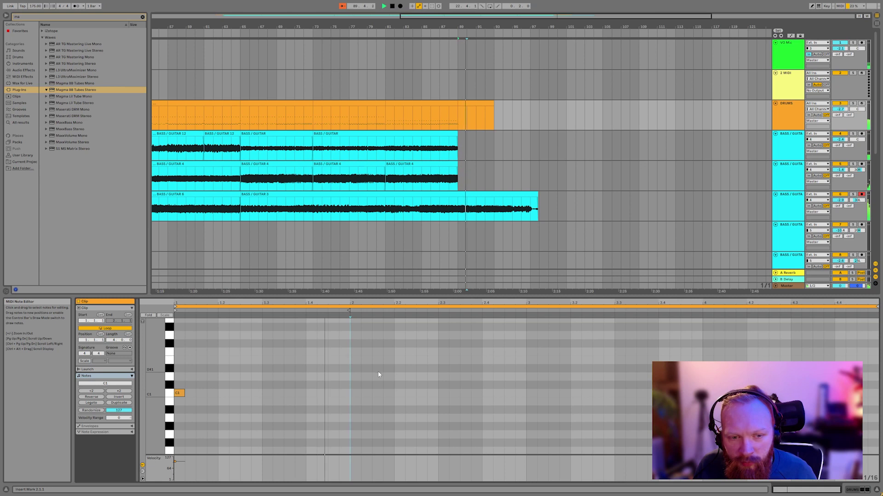
{"action": "left_click", "coordinate": [526, 376]}
{"action": "key", "text": "ctrl+v"}
{"action": "key", "text": "space"}
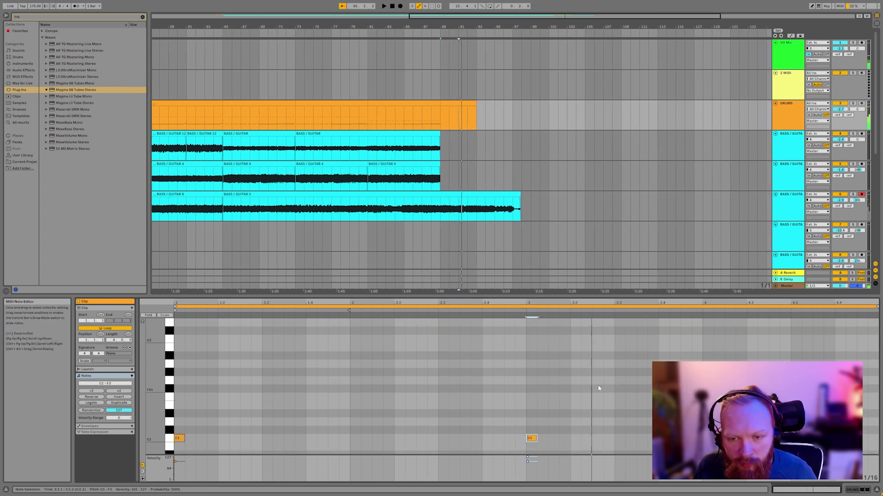
{"action": "left_click", "coordinate": [616, 388]}
{"action": "key", "text": "ctrl+v"}
{"action": "left_click_drag", "start_coordinate": [621, 438], "coordinate": [588, 439]}
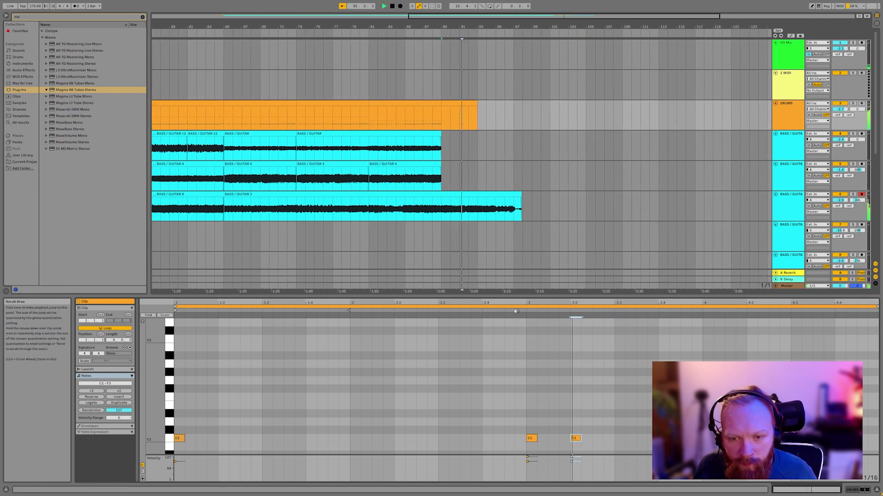
{"action": "left_click", "coordinate": [480, 144]}
{"action": "left_click", "coordinate": [437, 112]}
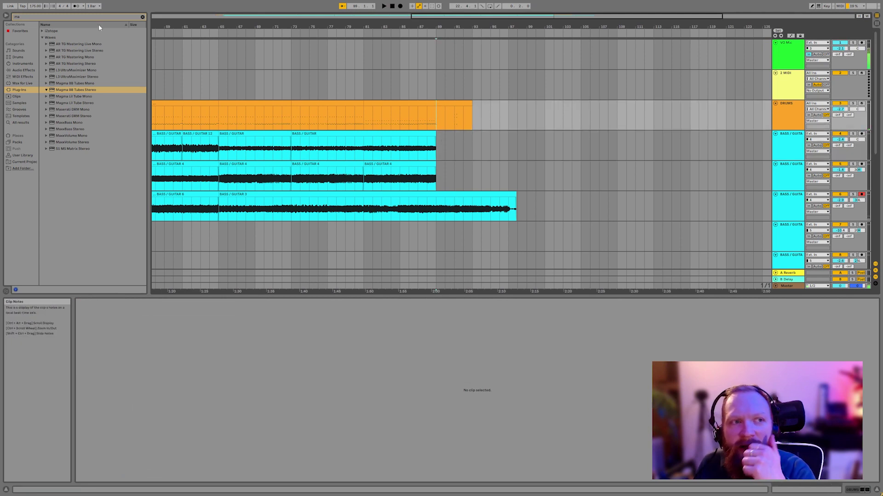
Show the song tempo automation, drop the tempo to about 157 BPM from bar 89, and play it.
{"action": "right_click", "coordinate": [33, 6]}
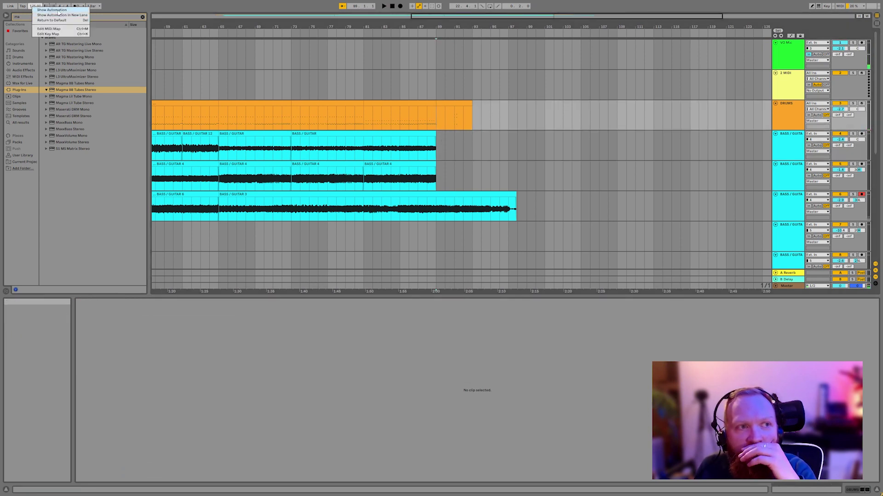
{"action": "left_click", "coordinate": [61, 10]}
{"action": "left_click_drag", "start_coordinate": [445, 265], "coordinate": [444, 268]}
{"action": "key", "text": "space"}
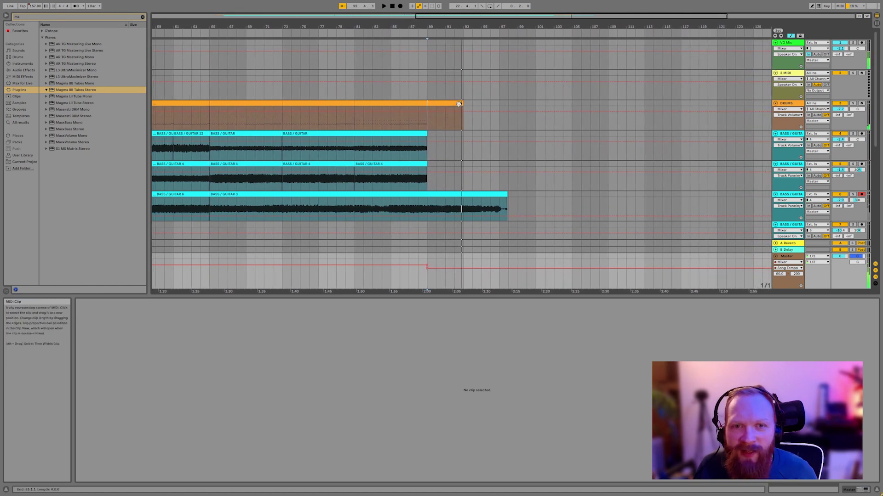
Hide the automation and duplicate the drums at bars 91–93 twice so they run to bar 97.
{"action": "key", "text": "a"}
{"action": "left_click_drag", "start_coordinate": [446, 119], "coordinate": [463, 119]}
{"action": "key", "text": "ctrl+d"}
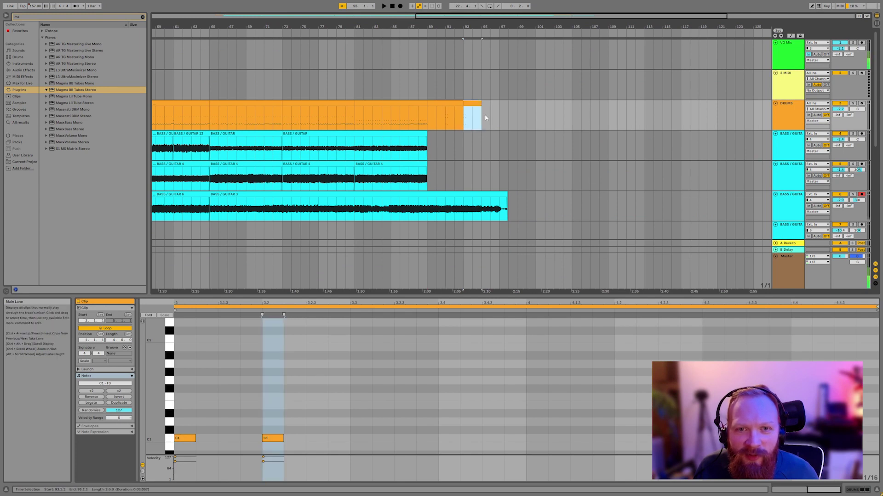
{"action": "key", "text": "ctrl+d"}
Play the slowed section from before bar 89 to check the drum hits against the guitar.
{"action": "left_click", "coordinate": [419, 35]}
{"action": "left_click", "coordinate": [543, 164]}
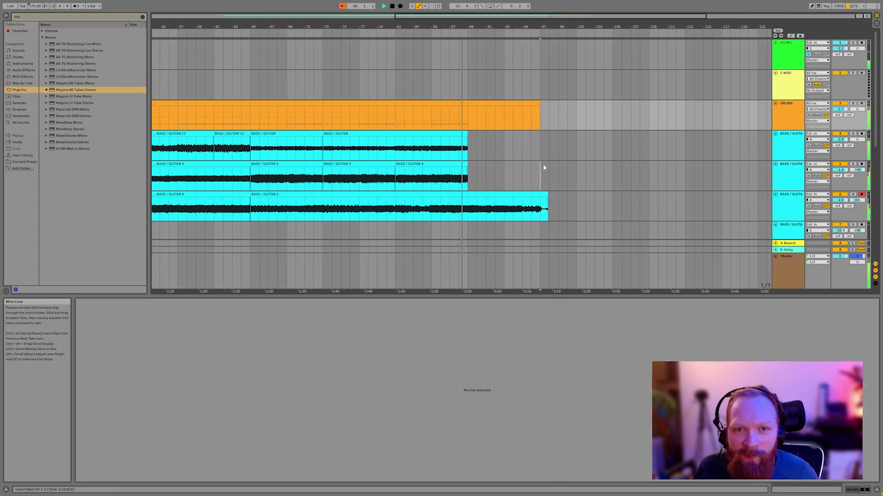
{"action": "left_click", "coordinate": [540, 134]}
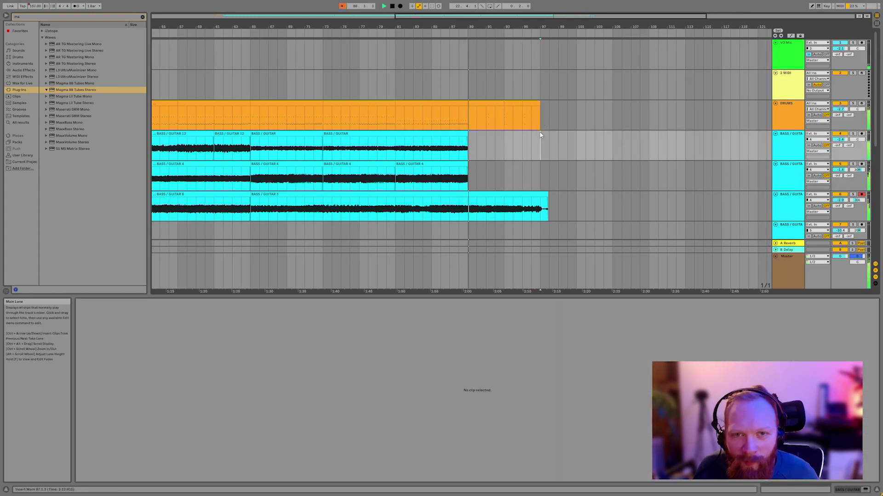
{"action": "left_click", "coordinate": [510, 166]}
{"action": "left_click", "coordinate": [510, 154]}
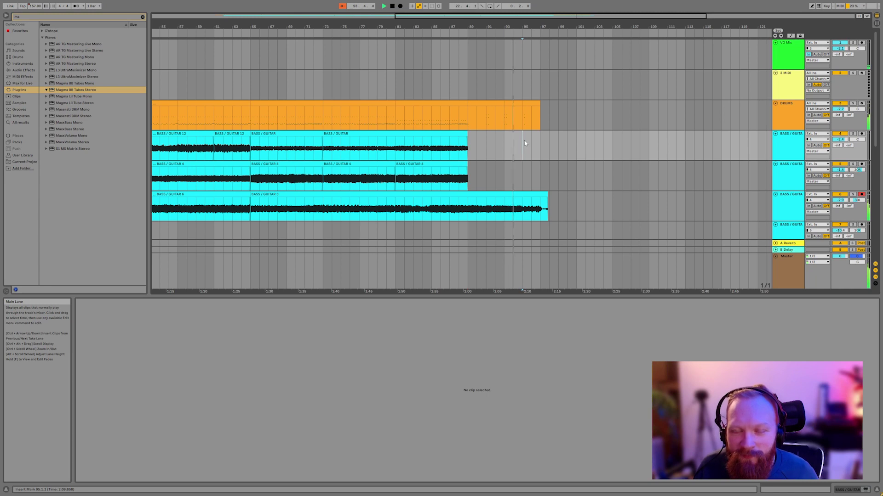
Copy the drum clip at bars 73–81 to bar 97 and trim the longest guitar clip to end at bar 97.
{"action": "left_click", "coordinate": [541, 123]}
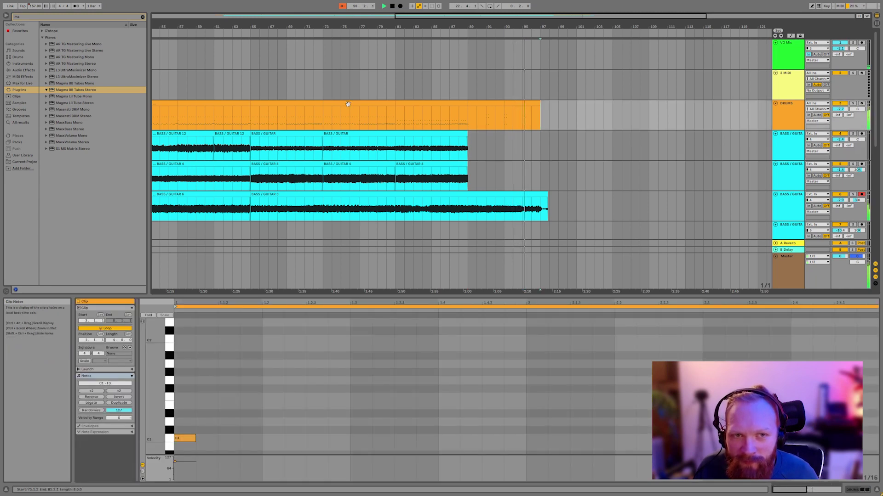
{"action": "left_click", "coordinate": [377, 102]}
{"action": "left_click", "coordinate": [544, 115]}
{"action": "key", "text": "ctrl+v"}
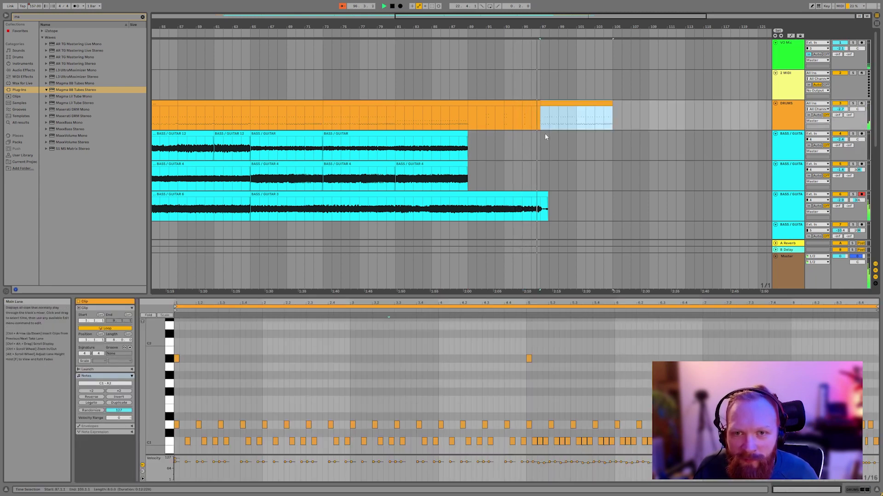
{"action": "left_click", "coordinate": [548, 147]}
{"action": "left_click", "coordinate": [546, 195]}
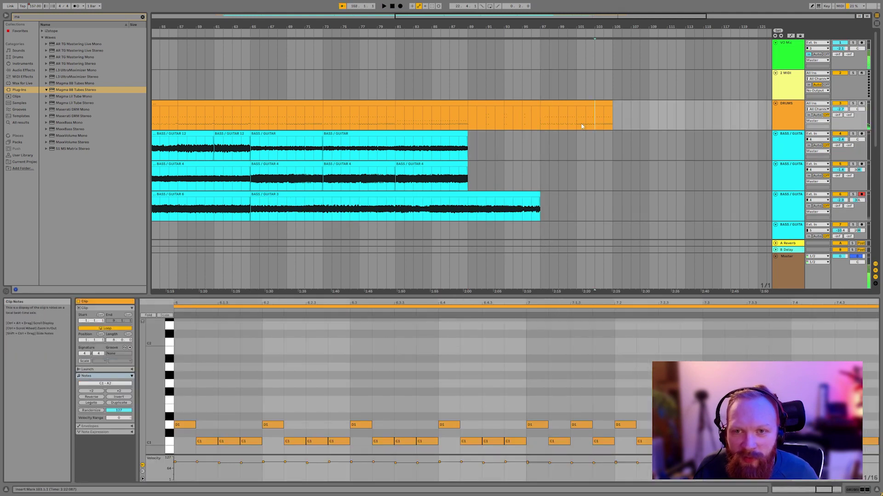
Copy drum bars 101–103 over bars 97–101, play the transition at bar 97, and open the clip's notes there.
{"action": "left_click_drag", "start_coordinate": [582, 126], "coordinate": [595, 128]}
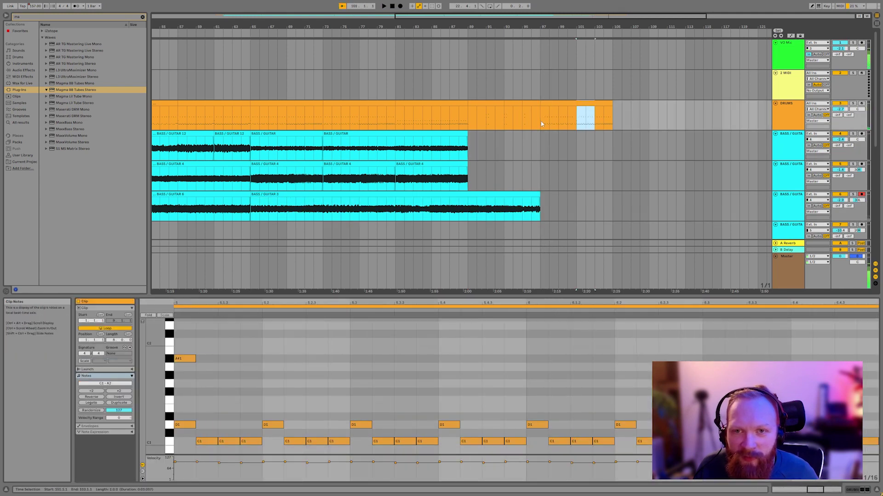
{"action": "key", "text": "Left"}
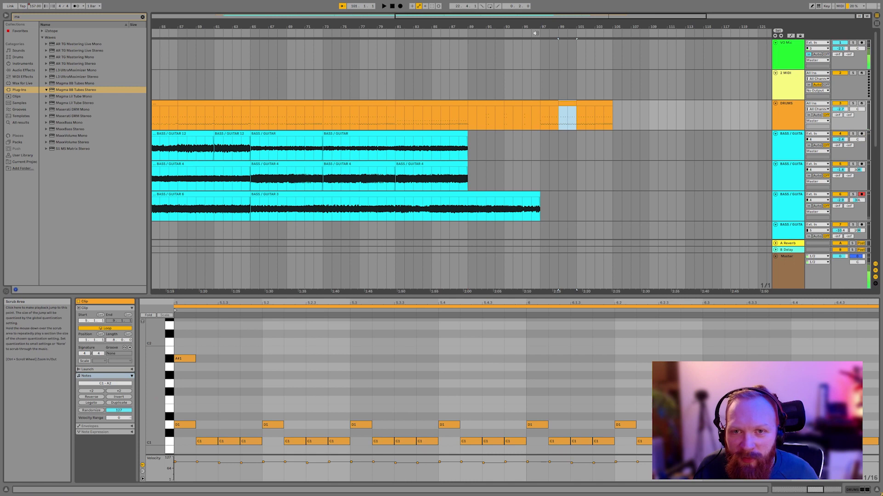
{"action": "left_click", "coordinate": [534, 33]}
{"action": "left_click", "coordinate": [537, 169]}
{"action": "left_click_drag", "start_coordinate": [483, 123], "coordinate": [461, 122]}
{"action": "left_click", "coordinate": [475, 103]}
{"action": "key", "text": "space"}
{"action": "scroll", "coordinate": [199, 384], "scroll_direction": "up", "scroll_amount": 4}
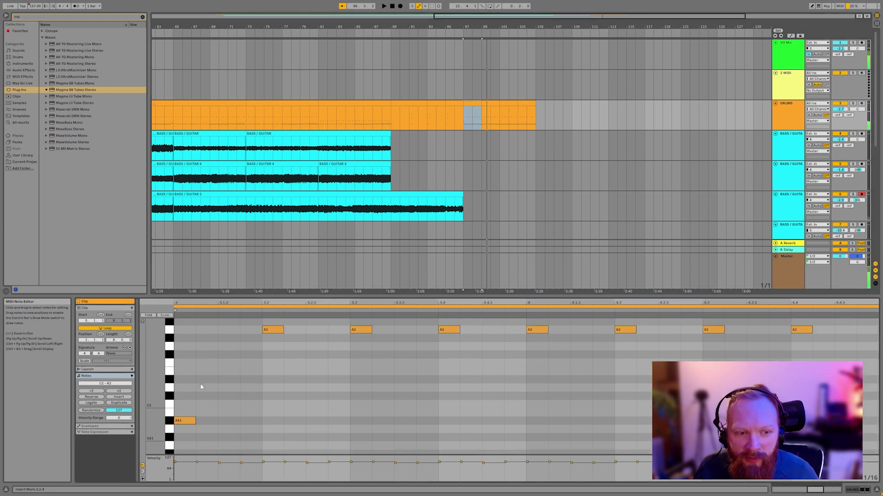
Transpose the repeating A2 notes in the drum clip at bar 97 up to C#3.
{"action": "left_click", "coordinate": [169, 371]}
{"action": "scroll", "coordinate": [258, 403], "scroll_direction": "up", "scroll_amount": 2}
{"action": "left_click_drag", "start_coordinate": [269, 419], "coordinate": [272, 386]}
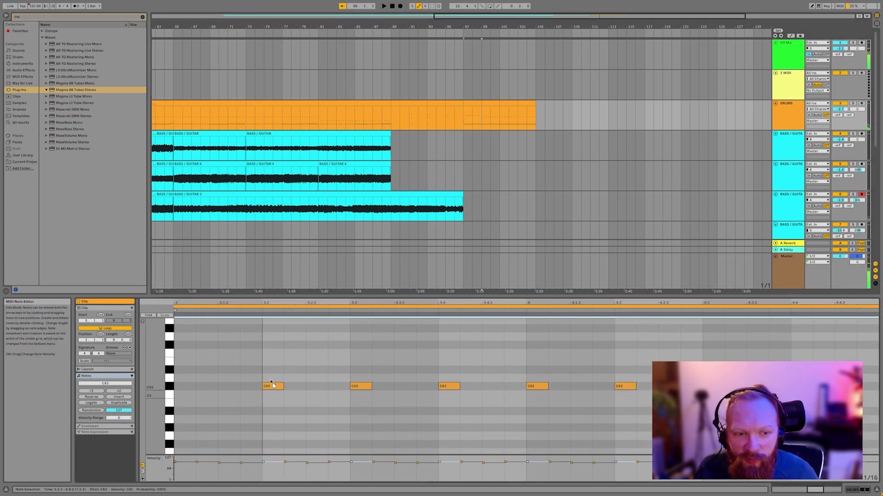
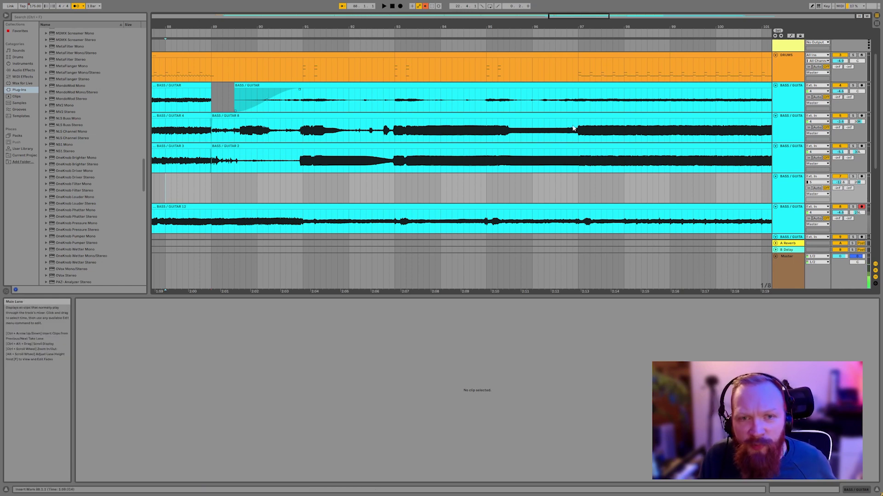
Solo the voice mic and clear the first guitar track's audio between the drum hits from bar 89 to 95.
{"action": "scroll", "coordinate": [853, 42], "scroll_direction": "up", "scroll_amount": 3}
{"action": "left_click", "coordinate": [852, 43]}
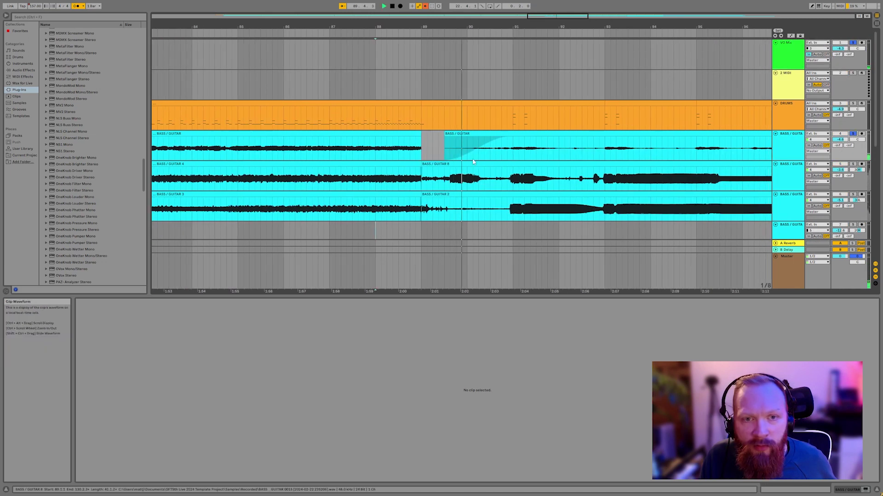
{"action": "left_click", "coordinate": [427, 149]}
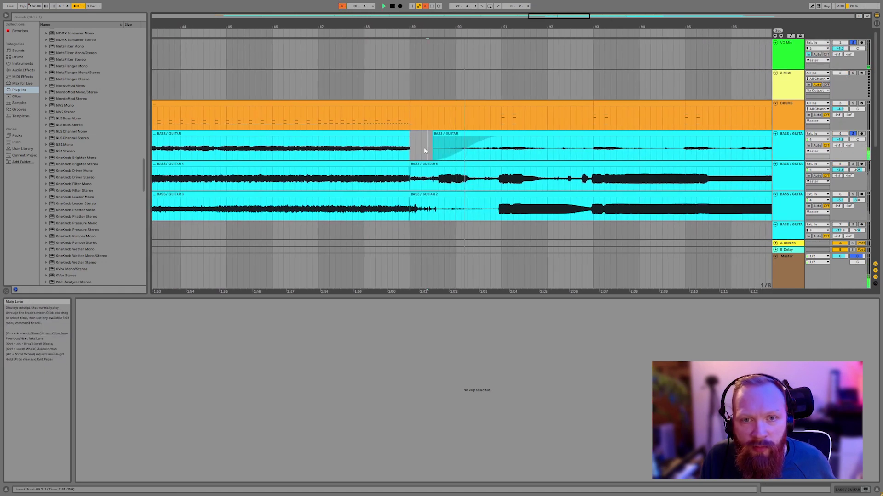
{"action": "left_click_drag", "start_coordinate": [434, 134], "coordinate": [685, 148]}
{"action": "key", "text": "Delete"}
{"action": "key", "text": "Delete"}
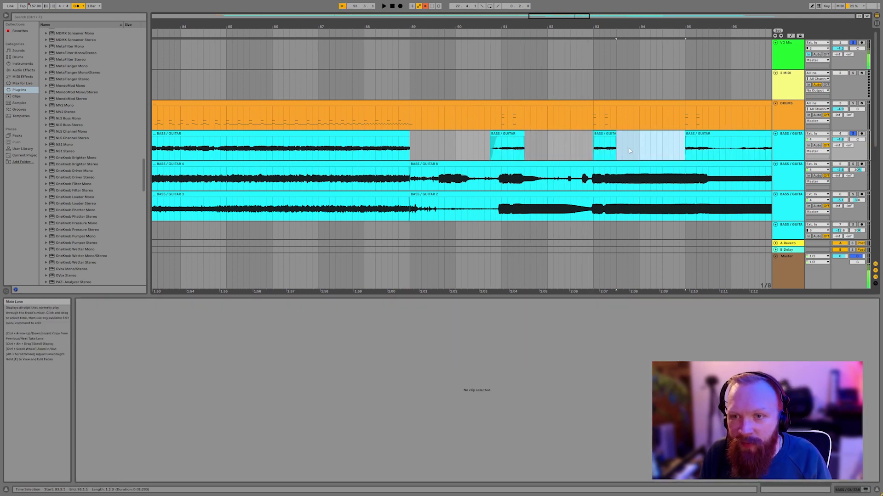
Trim the first guitar track to start exactly at the bar 91 hit and clear its audio between the bar 95 hit and bar 97.
{"action": "left_click", "coordinate": [580, 160]}
{"action": "scroll", "coordinate": [541, 138], "scroll_direction": "down", "scroll_amount": 3}
{"action": "left_click_drag", "start_coordinate": [524, 148], "coordinate": [514, 148]}
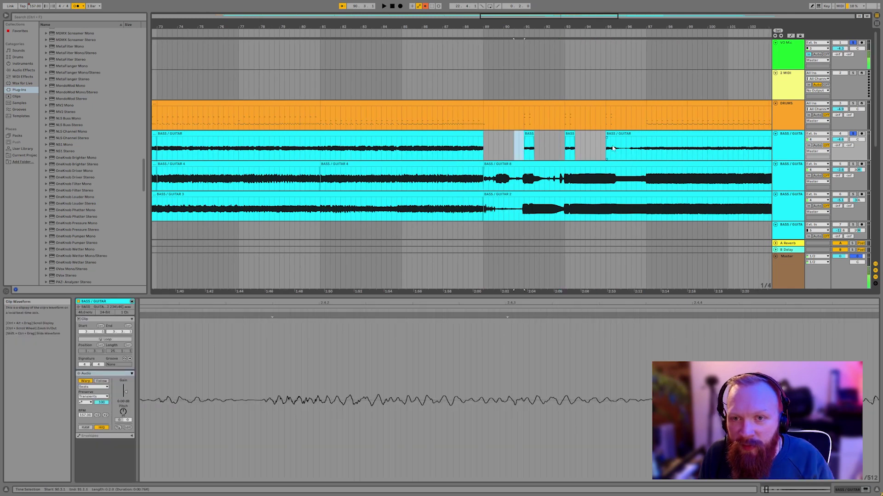
{"action": "key", "text": "Delete"}
{"action": "left_click_drag", "start_coordinate": [611, 148], "coordinate": [636, 148]}
{"action": "left_click", "coordinate": [637, 154]}
{"action": "left_click", "coordinate": [645, 154]}
{"action": "scroll", "coordinate": [642, 154], "scroll_direction": "up", "scroll_amount": 5}
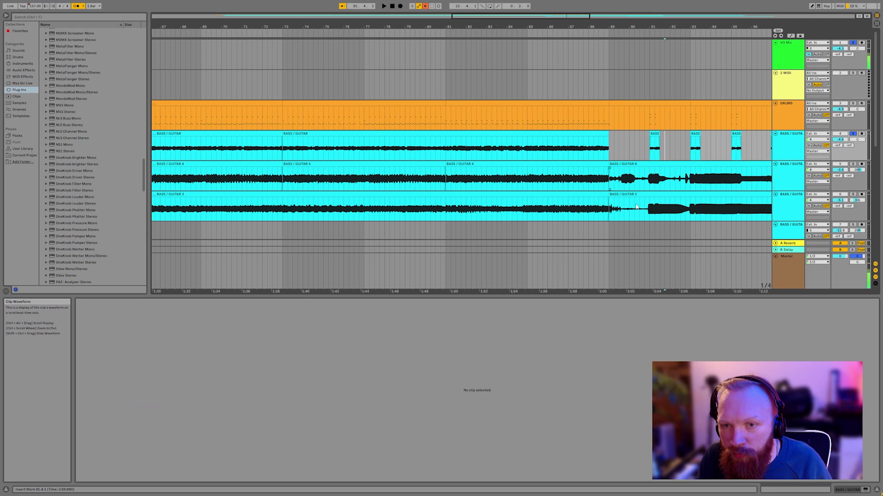
Clear the matching gap after the bar 95 hit on the second guitar track up to bar 97.
{"action": "left_click_drag", "start_coordinate": [741, 180], "coordinate": [707, 180]}
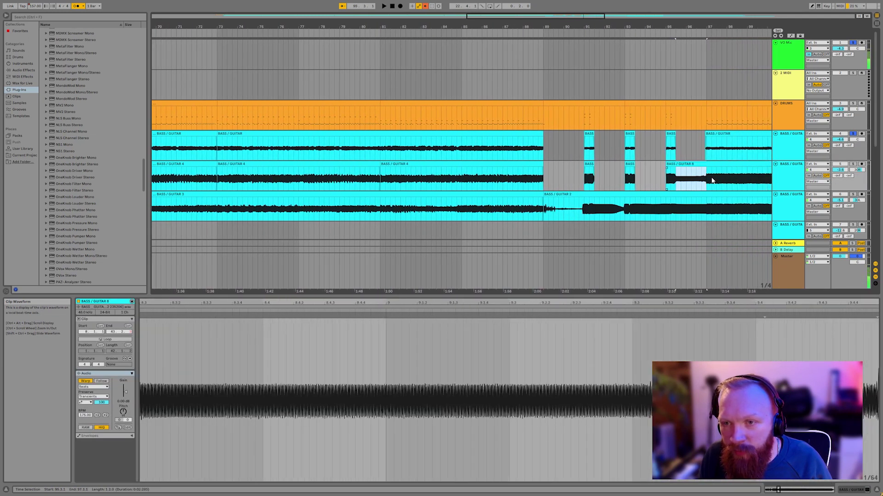
{"action": "key", "text": "Delete"}
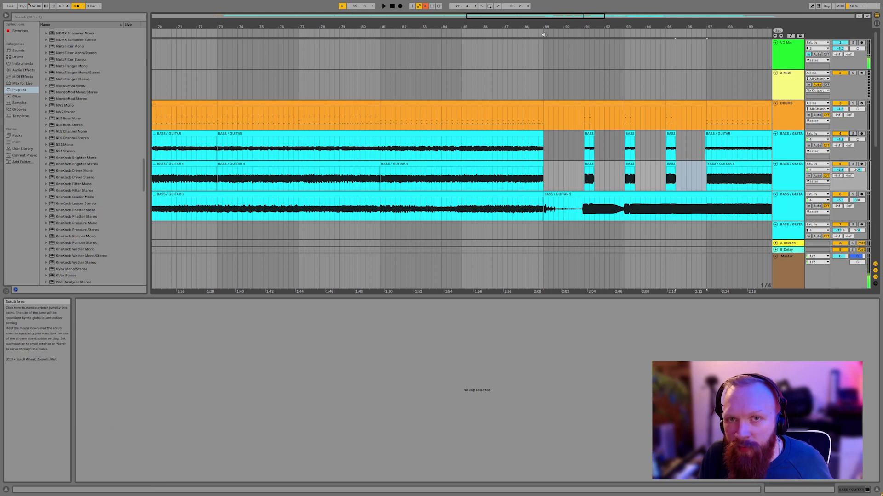
Play the breakdown from bar 89 with the cut guitars and raise the fourth guitar track's volume.
{"action": "left_click", "coordinate": [544, 34]}
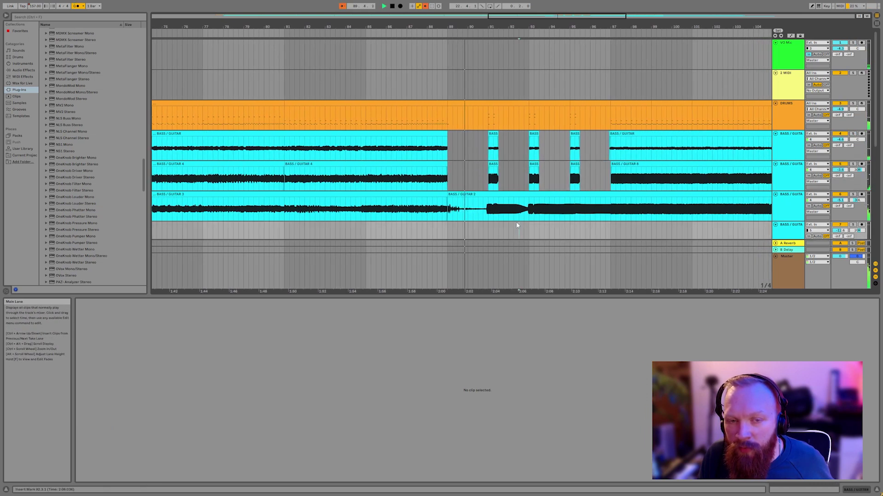
{"action": "scroll", "coordinate": [517, 226], "scroll_direction": "down", "scroll_amount": 2}
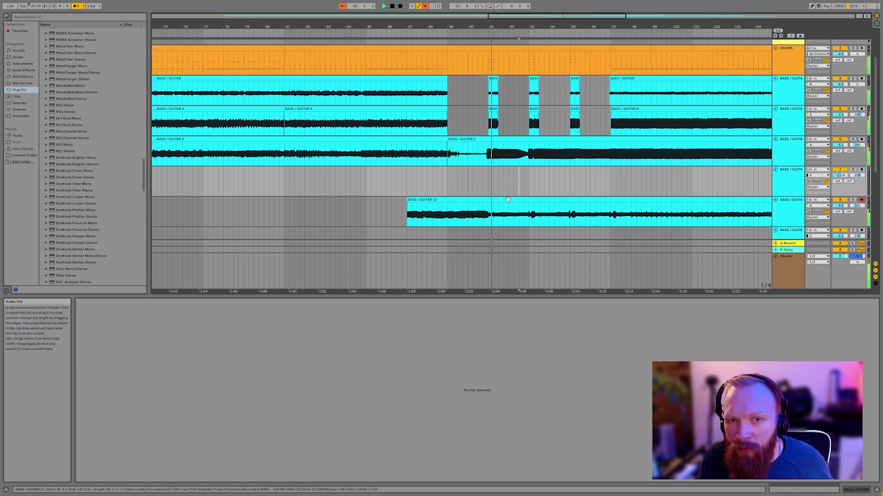
{"action": "left_click", "coordinate": [499, 186]}
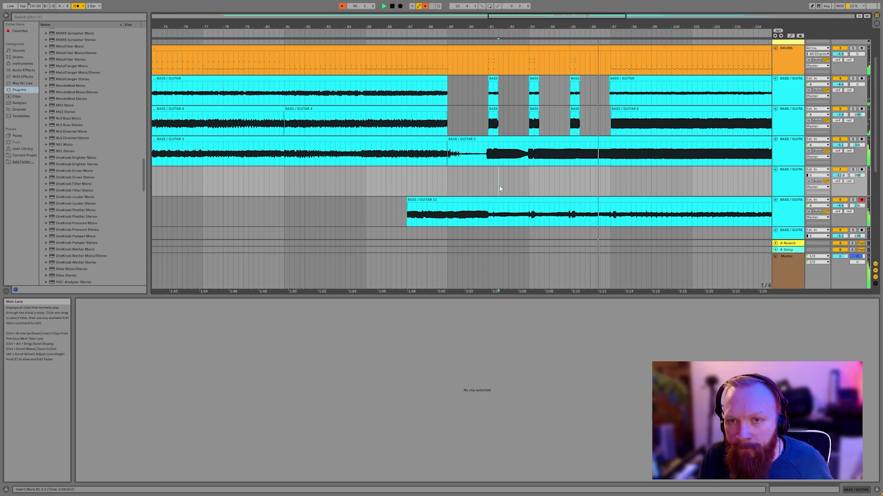
{"action": "scroll", "coordinate": [582, 187], "scroll_direction": "down", "scroll_amount": 2}
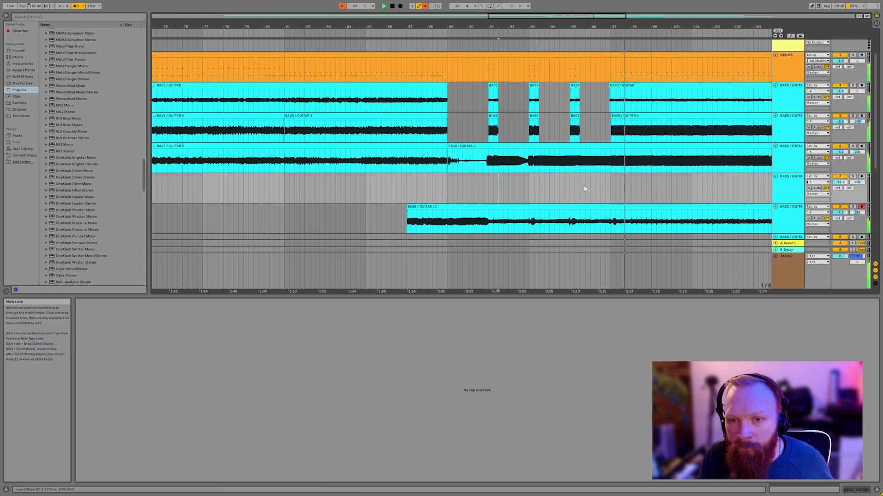
{"action": "left_click_drag", "start_coordinate": [840, 185], "coordinate": [840, 180]}
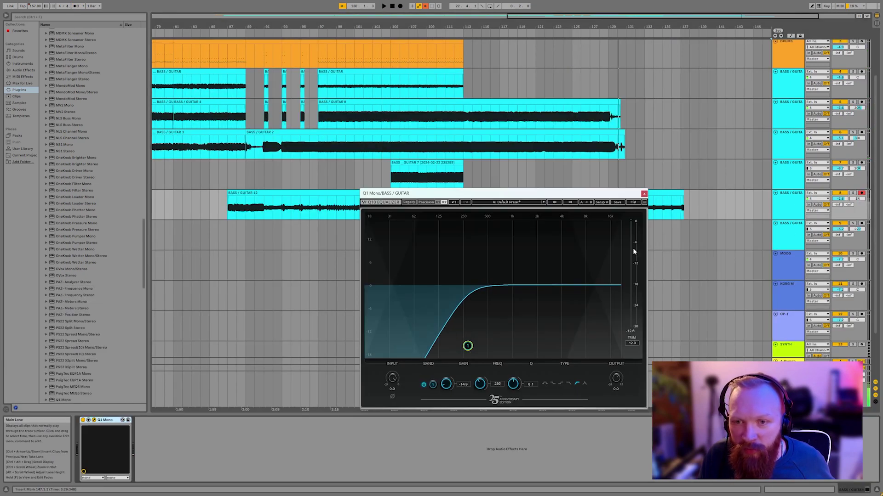
Inspect the Q1 equalizer on the third guitar track and play the guitars across bar 113.
{"action": "left_click", "coordinate": [644, 194]}
{"action": "left_click", "coordinate": [781, 142]}
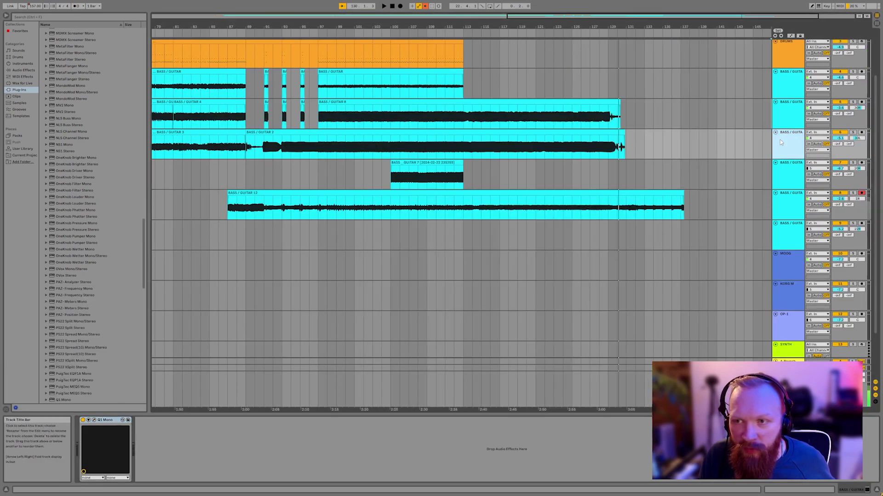
{"action": "left_click", "coordinate": [94, 420]}
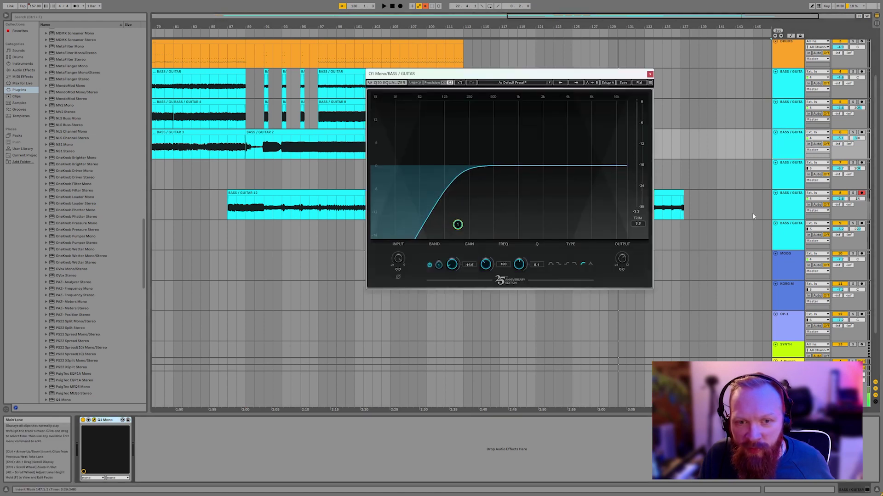
{"action": "left_click", "coordinate": [650, 74]}
{"action": "left_click", "coordinate": [452, 34]}
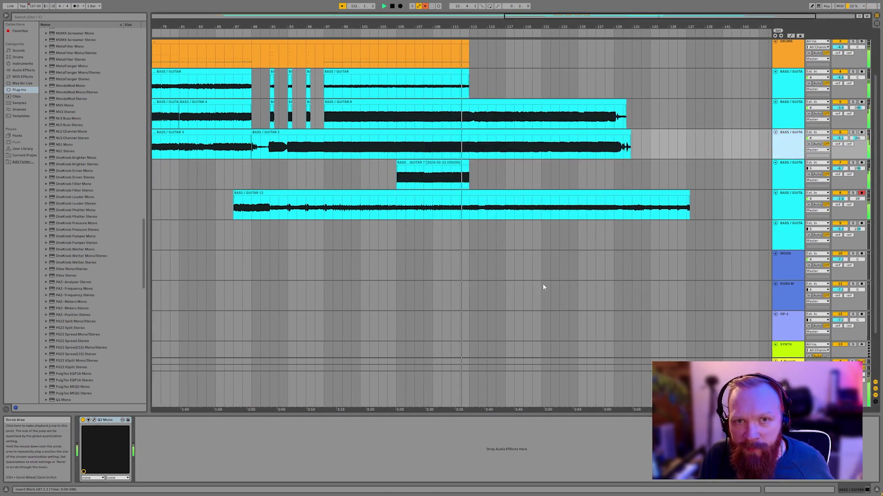
{"action": "left_click", "coordinate": [542, 289]}
{"action": "left_click", "coordinate": [534, 172]}
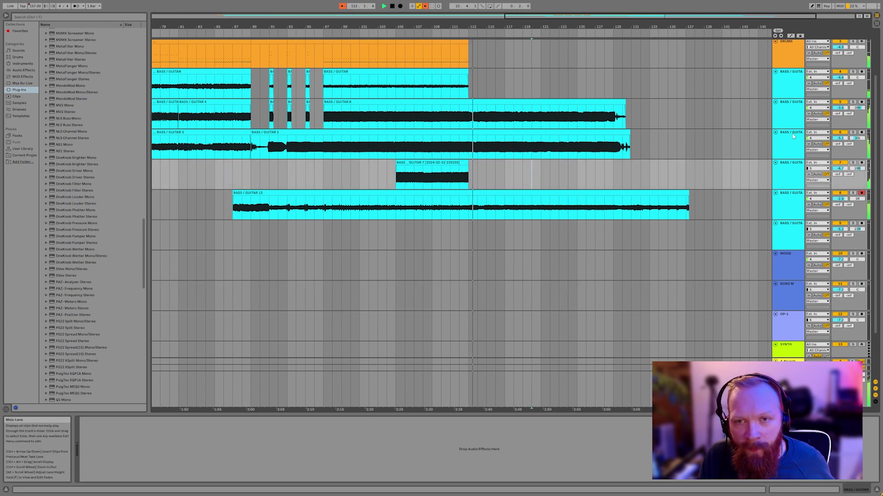
{"action": "left_click", "coordinate": [781, 117]}
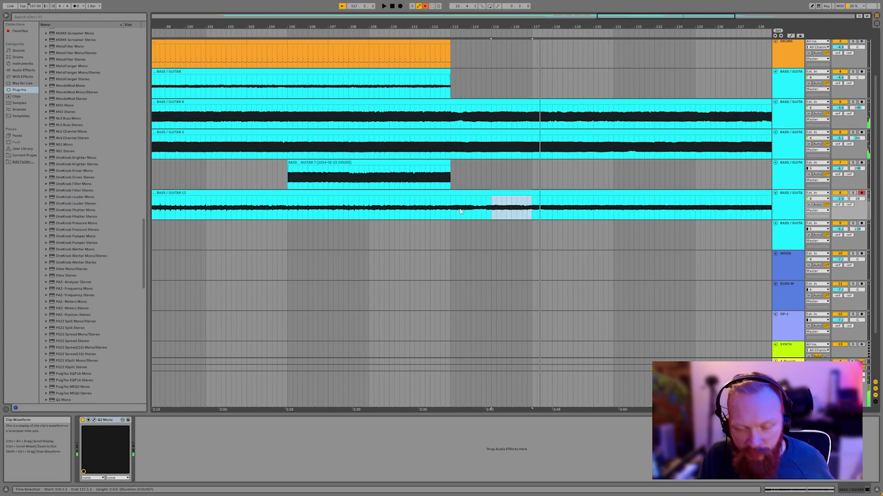
Split the fifth guitar track's clip at bars 113 and 115 and play from just before bar 113.
{"action": "left_click_drag", "start_coordinate": [450, 210], "coordinate": [491, 209]}
{"action": "key", "text": "ctrl+e"}
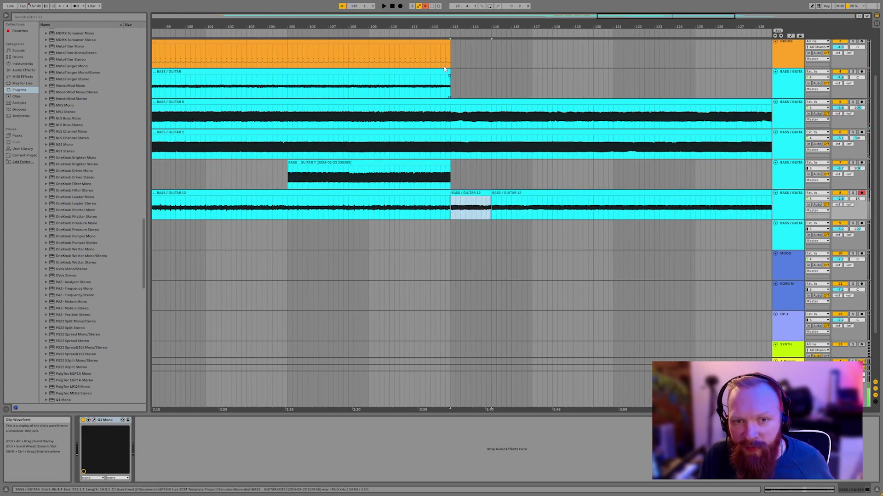
{"action": "left_click", "coordinate": [441, 32]}
{"action": "left_click", "coordinate": [525, 239]}
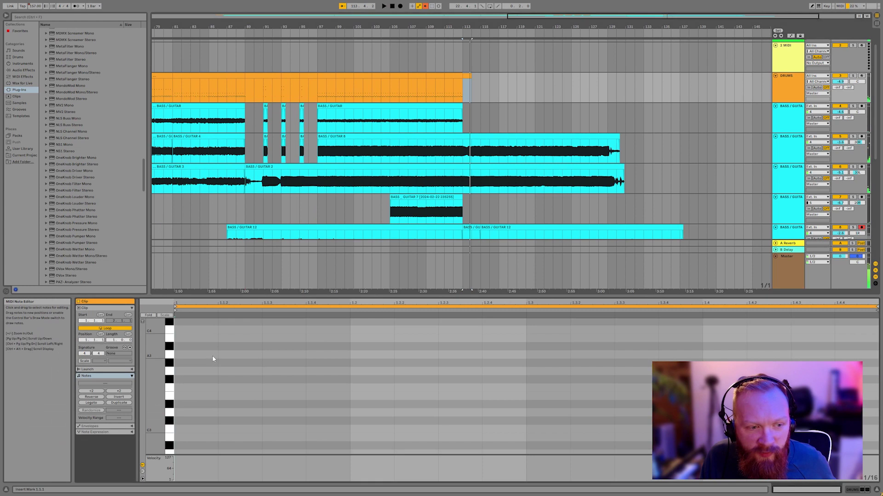
Add C1 and A#1 hits on the first beat of the one-bar drum clip at bar 113.
{"action": "scroll", "coordinate": [213, 355], "scroll_direction": "down", "scroll_amount": 3}
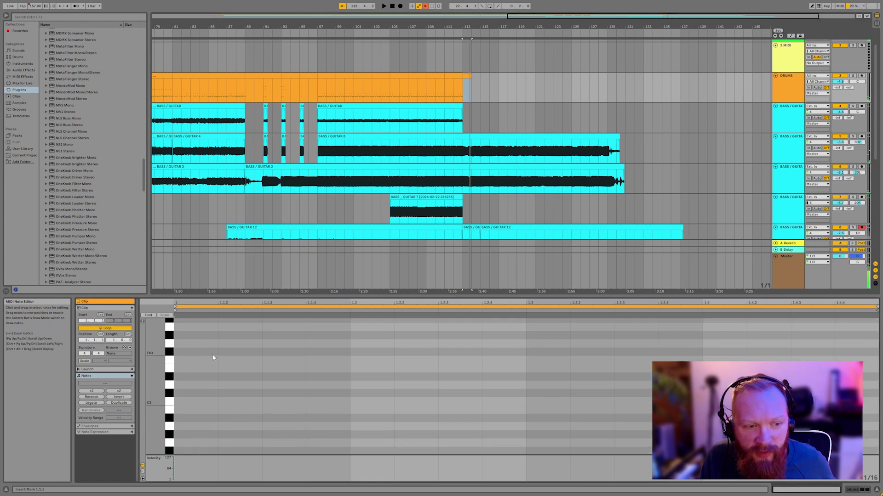
{"action": "scroll", "coordinate": [213, 355], "scroll_direction": "down", "scroll_amount": 5}
{"action": "double_click", "coordinate": [192, 372]}
{"action": "scroll", "coordinate": [205, 370], "scroll_direction": "up", "scroll_amount": 3}
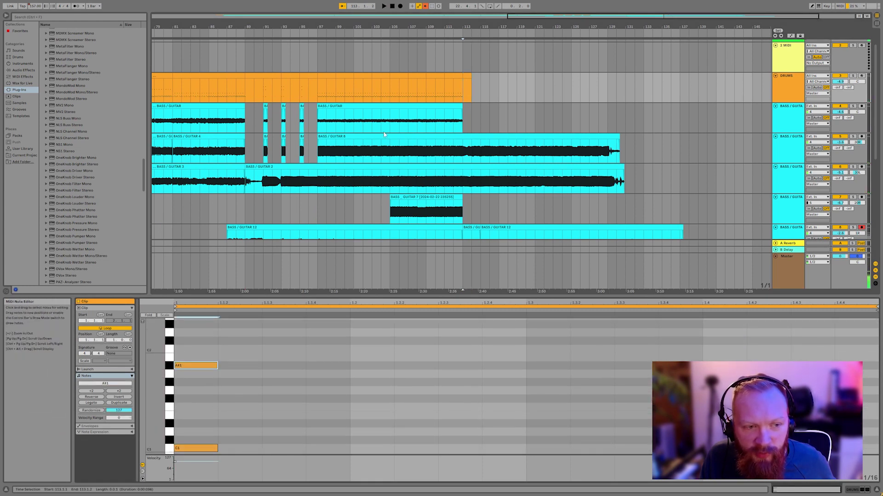
Play the new hit at bar 113 and copy its one-bar drum clip to bars 117 and 121.
{"action": "left_click", "coordinate": [459, 35]}
{"action": "left_click", "coordinate": [512, 91]}
{"action": "left_click", "coordinate": [464, 77]}
{"action": "left_click", "coordinate": [478, 78]}
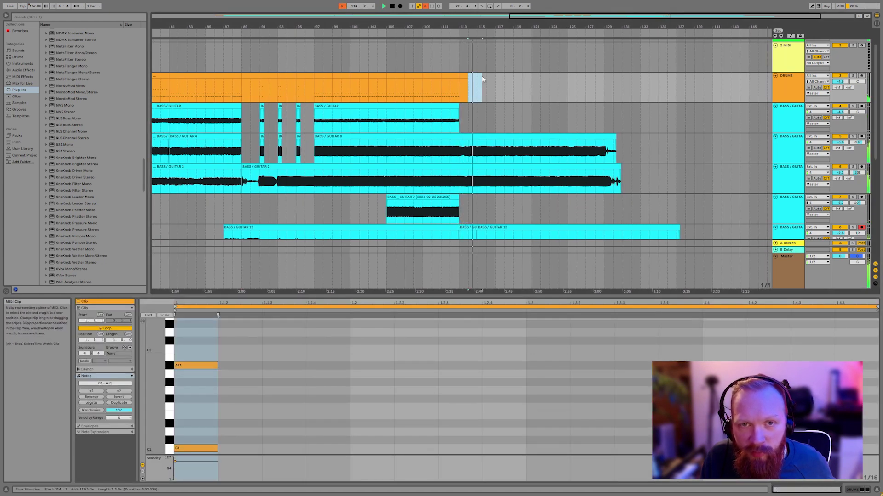
{"action": "left_click", "coordinate": [465, 75]}
{"action": "left_click_drag", "start_coordinate": [463, 75], "coordinate": [500, 76]}
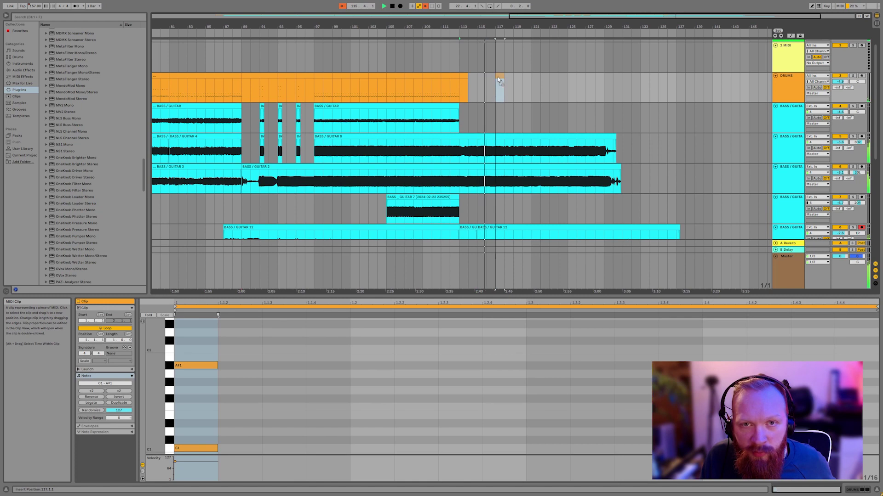
{"action": "left_click", "coordinate": [522, 98]}
{"action": "left_click", "coordinate": [500, 77]}
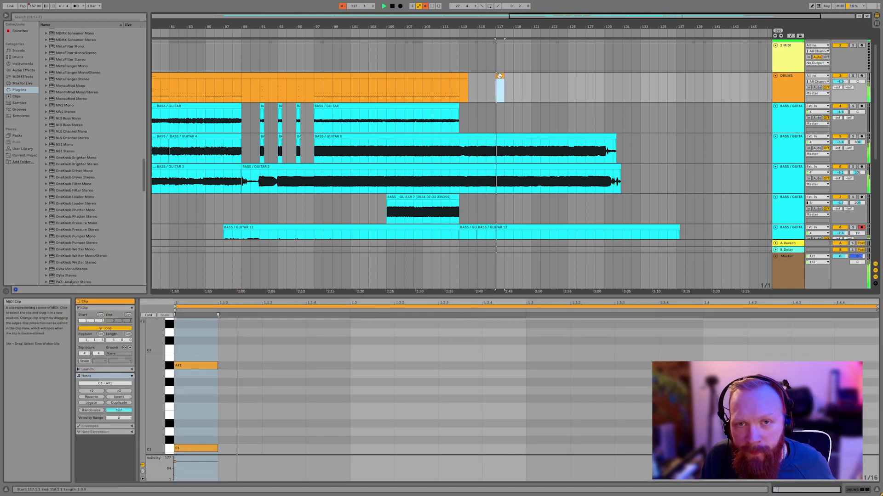
{"action": "left_click_drag", "start_coordinate": [536, 77], "coordinate": [536, 76]}
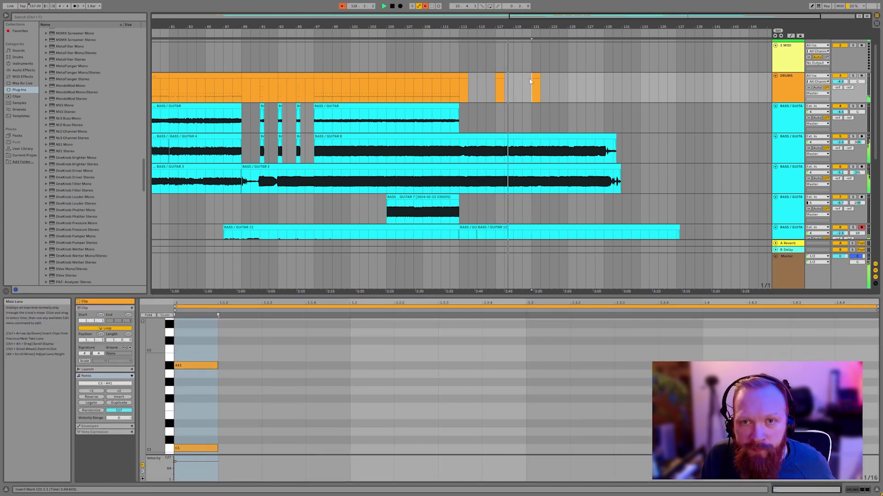
Add a C1 note on beat 2 of the drum clip at bar 121 and extend the clip to bar 130.
{"action": "left_click", "coordinate": [196, 366]}
{"action": "scroll", "coordinate": [321, 377], "scroll_direction": "down", "scroll_amount": 1}
{"action": "left_click", "coordinate": [412, 403]}
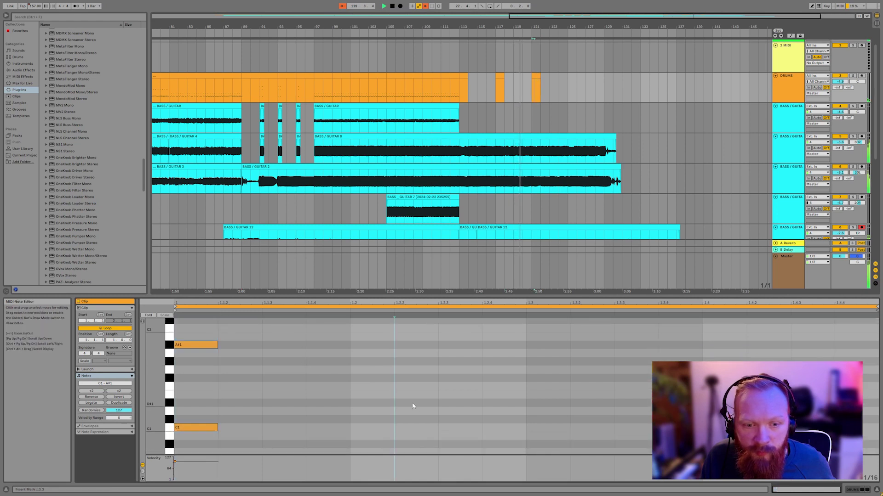
{"action": "double_click", "coordinate": [358, 428]}
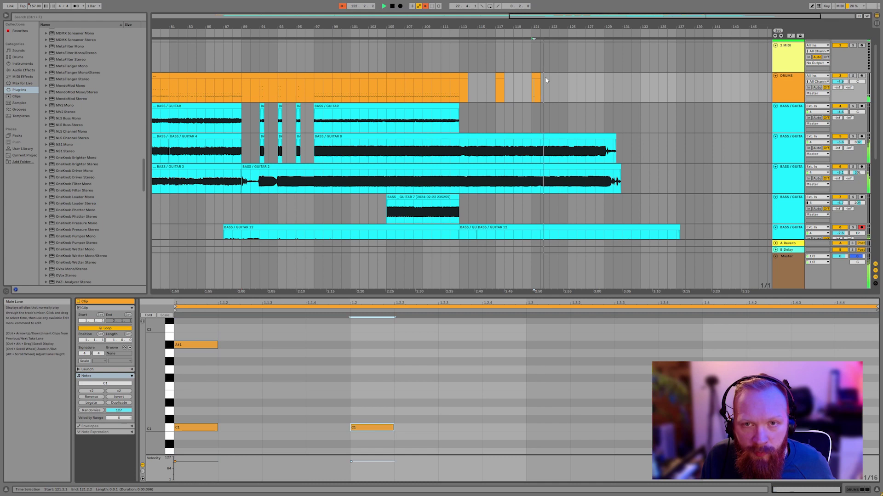
{"action": "left_click_drag", "start_coordinate": [539, 78], "coordinate": [612, 80]}
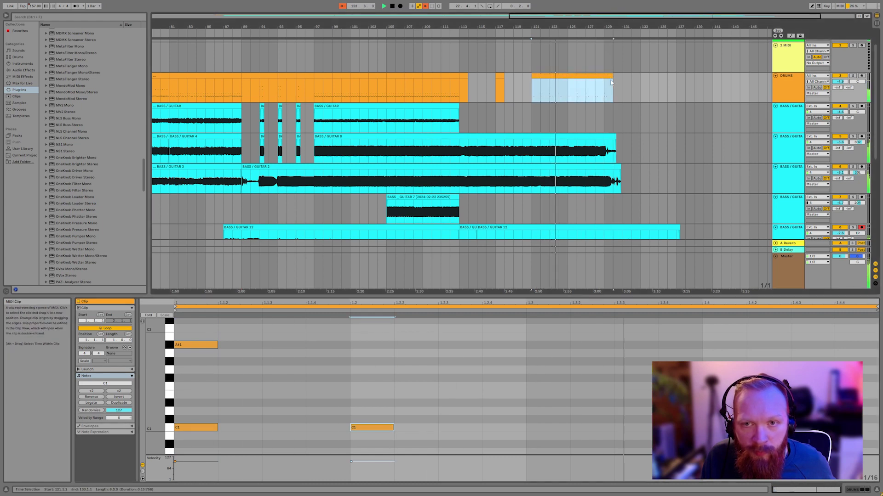
{"action": "left_click", "coordinate": [112, 340]}
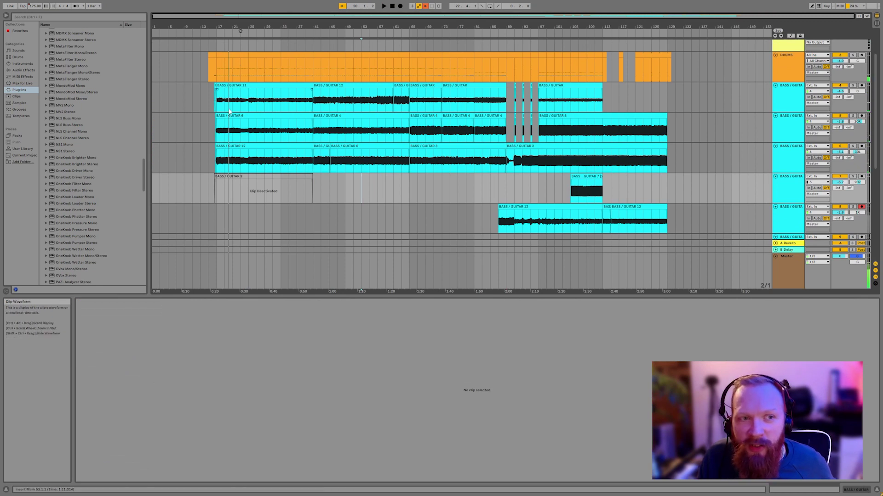
Copy the drums and three guitar tracks of bars 17–41 to bar 129 and play the transition into them.
{"action": "left_click_drag", "start_coordinate": [216, 161], "coordinate": [312, 57]}
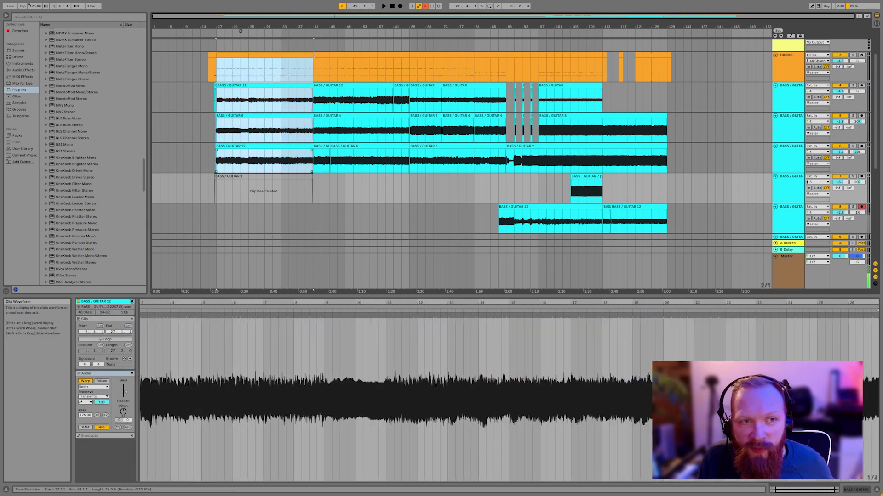
{"action": "left_click", "coordinate": [667, 69]}
{"action": "key", "text": "ctrl+v"}
{"action": "left_click", "coordinate": [659, 35]}
{"action": "left_click", "coordinate": [668, 190]}
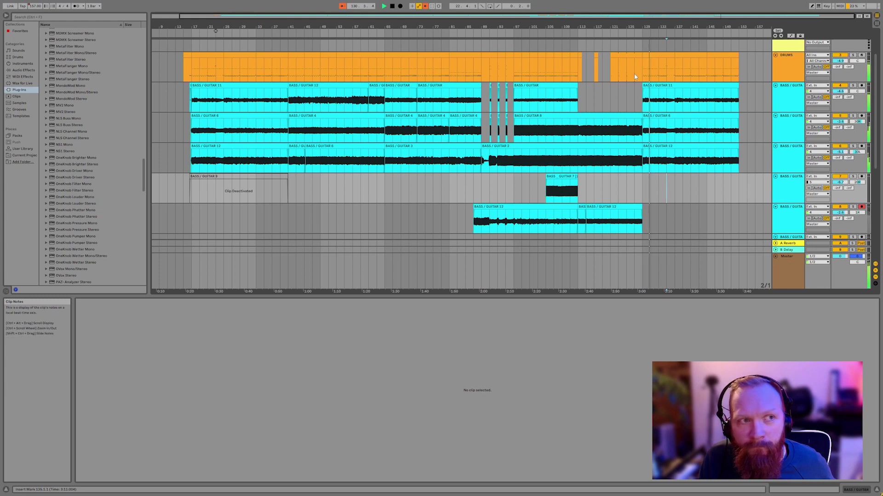
{"action": "left_click", "coordinate": [195, 72]}
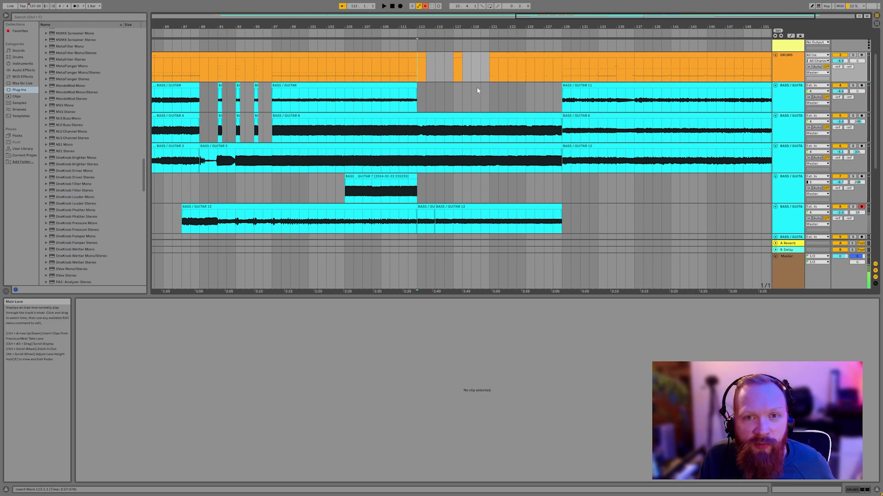
{"action": "key", "text": "a"}
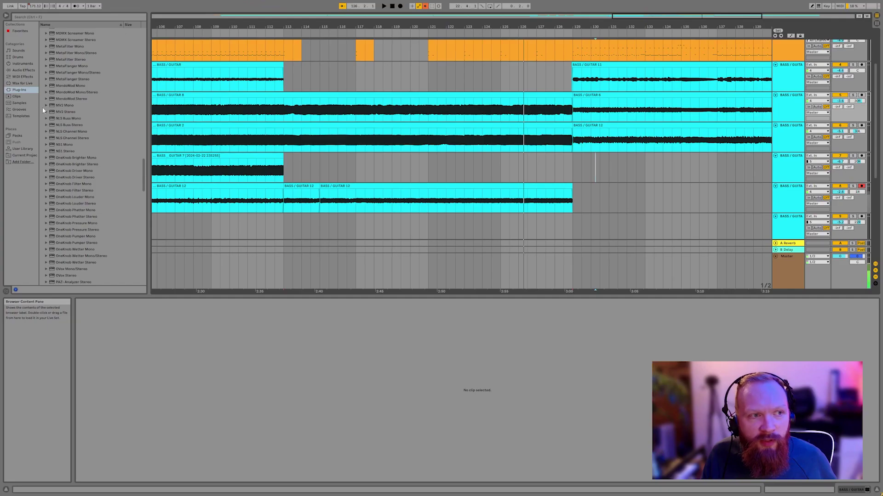
Add Hybrid Reverb from the Reverb & Resonance effects to the second guitar track and adjust its Dry/Wet amount.
{"action": "left_click", "coordinate": [23, 70]}
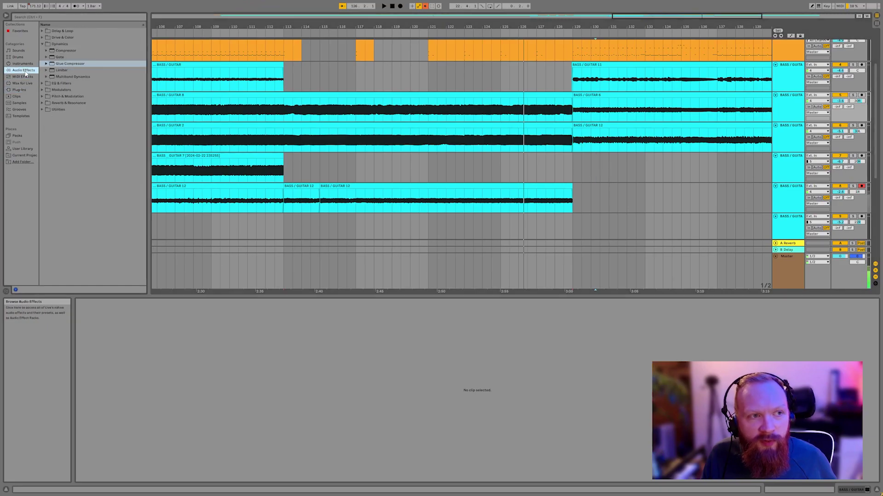
{"action": "left_click", "coordinate": [42, 44]}
{"action": "left_click", "coordinate": [42, 71]}
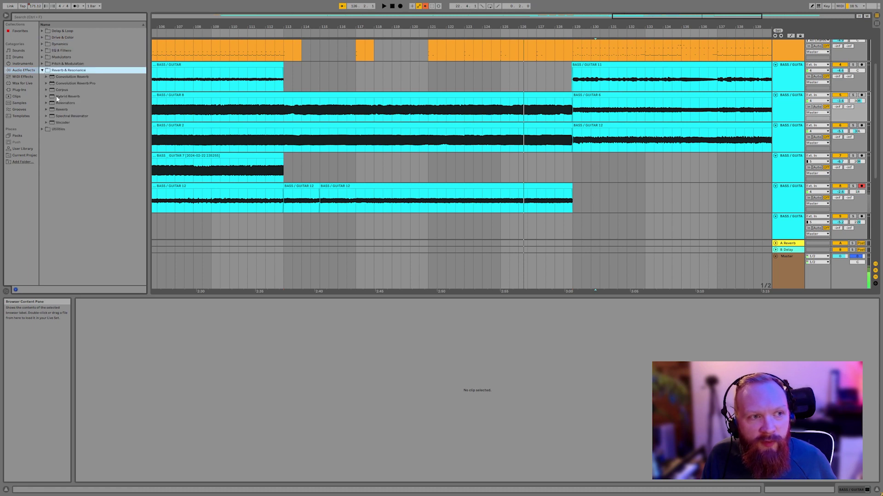
{"action": "left_click", "coordinate": [60, 97]}
{"action": "left_click_drag", "start_coordinate": [781, 104], "coordinate": [782, 106]}
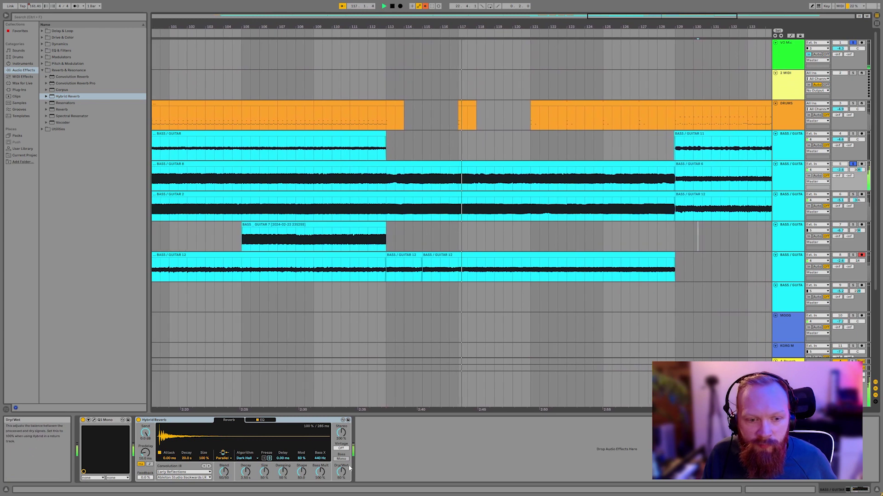
{"action": "left_click_drag", "start_coordinate": [341, 472], "coordinate": [341, 426]}
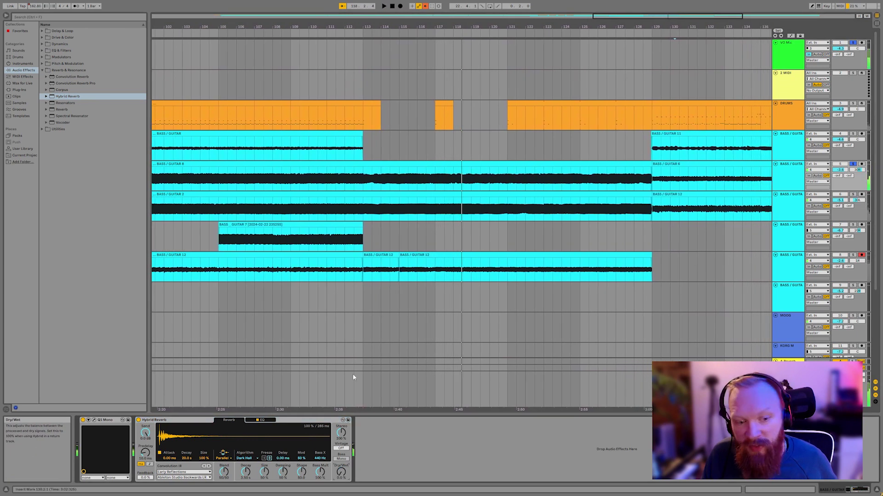
Automate the second guitar track's Hybrid Reverb Dry/Wet to rise from bar 113 and drop at bar 129.
{"action": "key", "text": "a"}
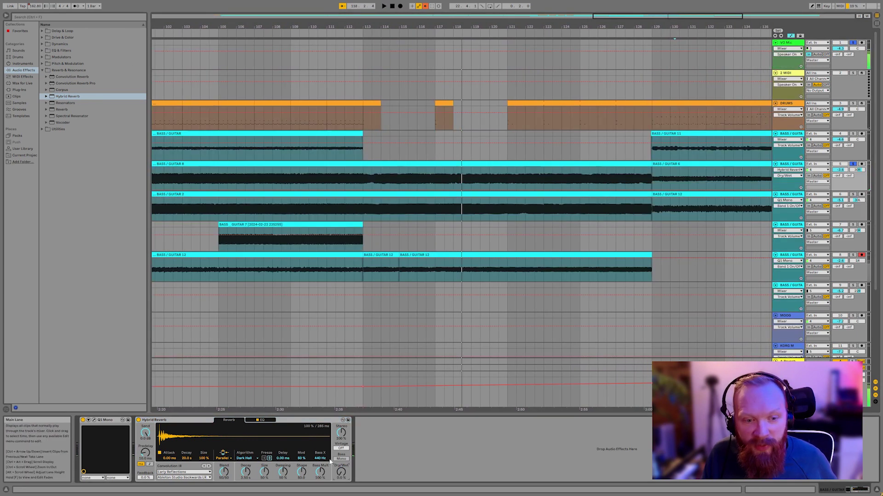
{"action": "left_click", "coordinate": [363, 190]}
{"action": "left_click", "coordinate": [652, 190]}
{"action": "left_click_drag", "start_coordinate": [648, 190], "coordinate": [652, 168]}
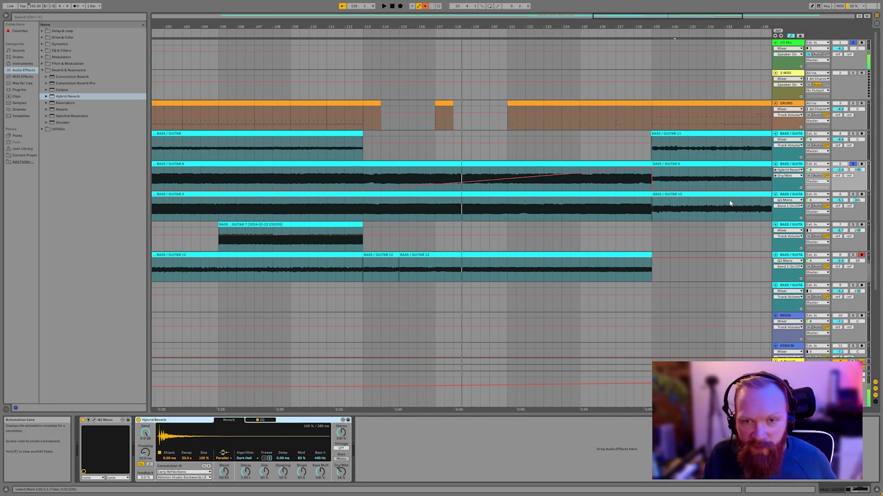
Copy the Hybrid Reverb to the third guitar track with the same rising Dry/Wet automation from bar 113 to bar 129.
{"action": "left_click", "coordinate": [787, 194]}
{"action": "left_click", "coordinate": [239, 437]}
{"action": "key", "text": "ctrl+v"}
{"action": "left_click", "coordinate": [791, 217]}
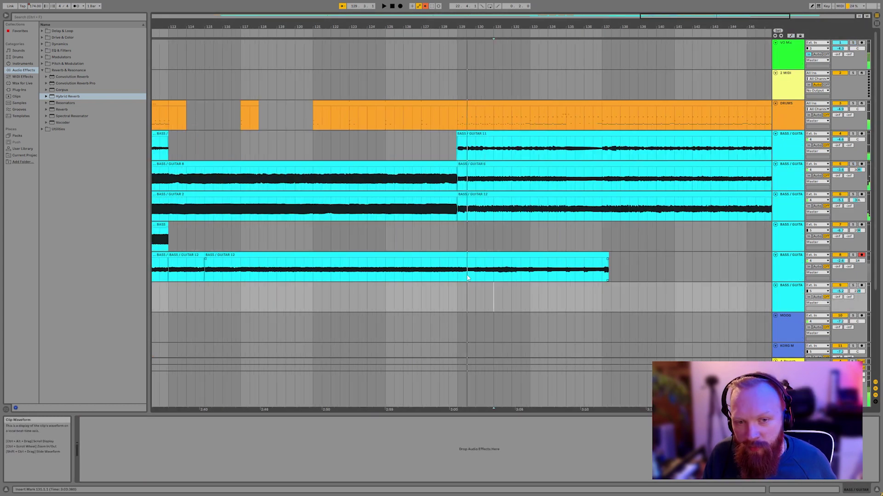
Split the sustained BASS / GUITAR 12 clip on the fifth guitar track into half-bar segments from bar 129.
{"action": "left_click_drag", "start_coordinate": [458, 272], "coordinate": [465, 275]}
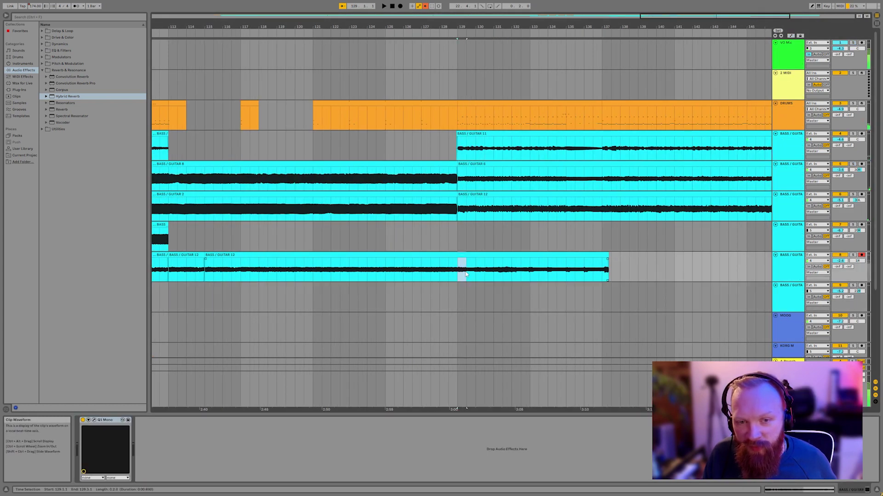
{"action": "left_click", "coordinate": [485, 274]}
{"action": "key", "text": "ctrl+v"}
{"action": "left_click", "coordinate": [546, 284]}
{"action": "left_click_drag", "start_coordinate": [502, 270], "coordinate": [537, 274]}
{"action": "key", "text": "ctrl+v"}
{"action": "left_click", "coordinate": [520, 273]}
{"action": "key", "text": "ctrl+e"}
{"action": "key", "text": "ctrl+e"}
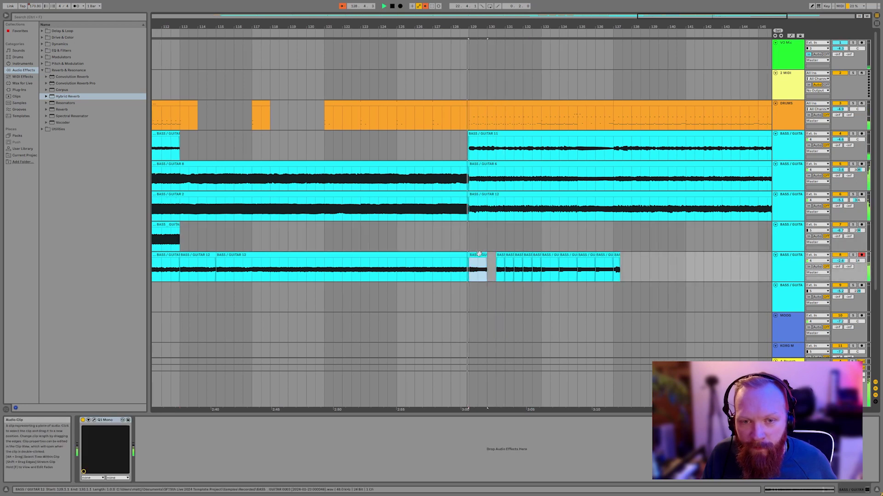
Join the fifth guitar track's segments into one-bar clips from bar 129 and trim the last one at bar 137.
{"action": "key", "text": "ctrl+j"}
{"action": "left_click_drag", "start_coordinate": [486, 271], "coordinate": [505, 274]}
{"action": "key", "text": "ctrl+j"}
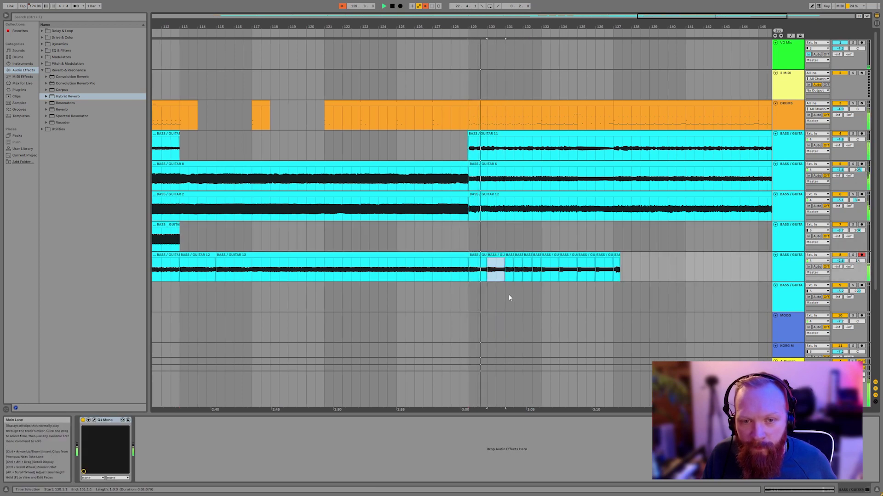
{"action": "left_click", "coordinate": [509, 298]}
{"action": "left_click", "coordinate": [509, 271]}
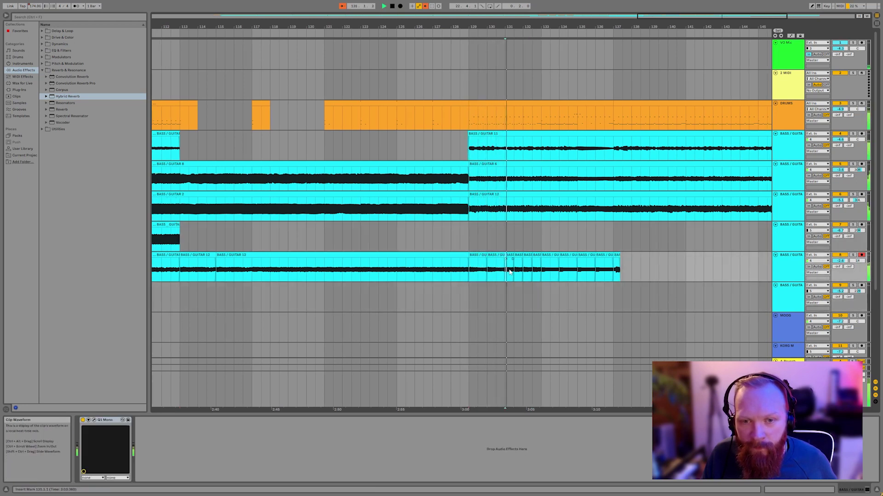
{"action": "left_click", "coordinate": [577, 299]}
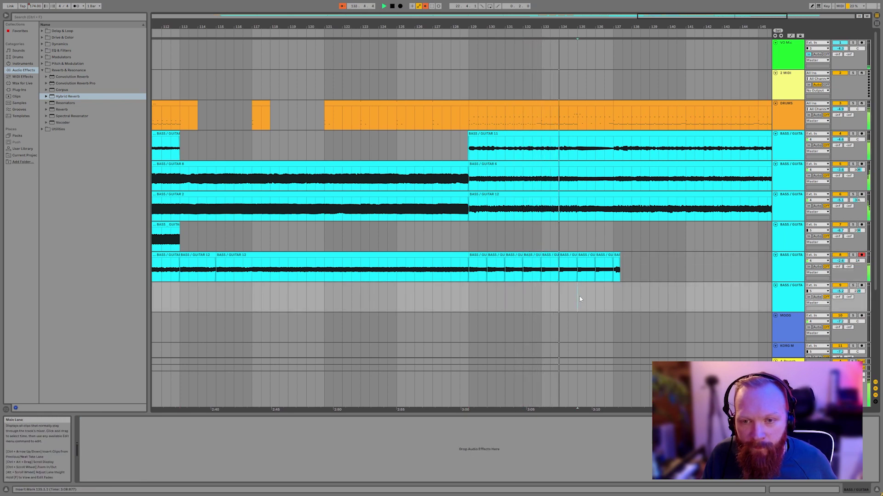
{"action": "left_click_drag", "start_coordinate": [633, 269], "coordinate": [614, 272]}
Delete bars 129–137 of the drums and first three guitar tracks, and move their remaining clips back from bar 137 to bar 129.
{"action": "left_click_drag", "start_coordinate": [468, 210], "coordinate": [615, 125]}
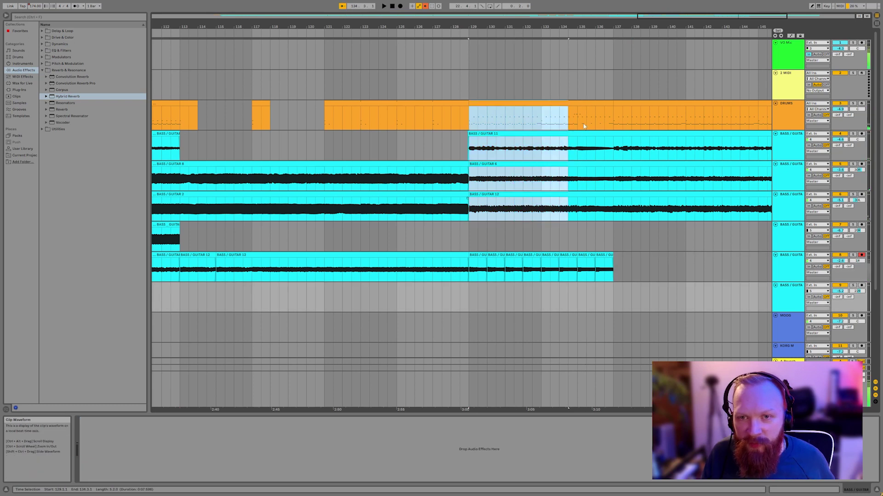
{"action": "key", "text": "Delete"}
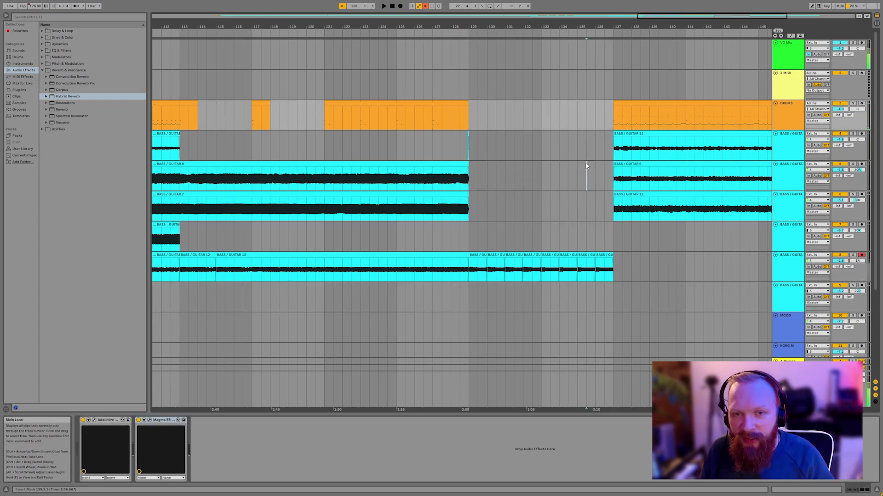
{"action": "left_click", "coordinate": [586, 162]}
{"action": "scroll", "coordinate": [580, 160], "scroll_direction": "down", "scroll_amount": 3, "text": "ctrl"}
{"action": "left_click_drag", "start_coordinate": [594, 208], "coordinate": [718, 117]}
{"action": "left_click_drag", "start_coordinate": [675, 103], "coordinate": [611, 115]}
Play the transition into bar 129 and repeat the fifth guitar track's one-bar clips through bar 145.
{"action": "scroll", "coordinate": [527, 128], "scroll_direction": "up", "scroll_amount": 5, "text": "ctrl"}
{"action": "left_click", "coordinate": [513, 151]}
{"action": "key", "text": "space"}
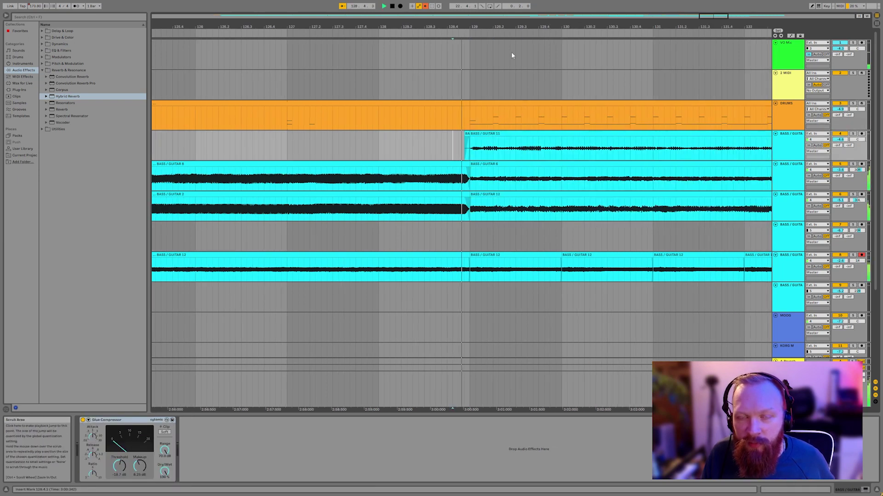
{"action": "left_click", "coordinate": [501, 322]}
{"action": "scroll", "coordinate": [468, 293], "scroll_direction": "down", "scroll_amount": 8, "text": "ctrl"}
{"action": "scroll", "coordinate": [601, 280], "scroll_direction": "up", "scroll_amount": 3, "text": "ctrl"}
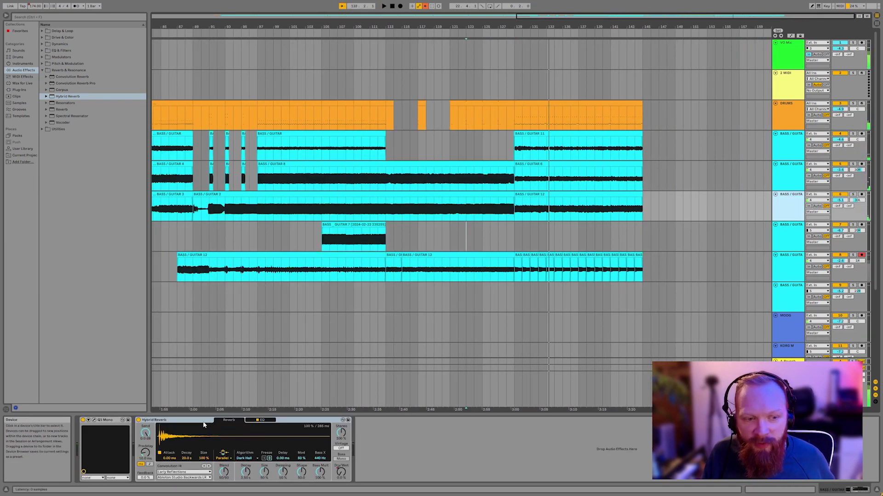
Copy the Hybrid Reverb to the fifth guitar track and automate its Dry/Wet to climb gradually up to bar 129.
{"action": "left_click", "coordinate": [789, 265]}
{"action": "left_click", "coordinate": [218, 434]}
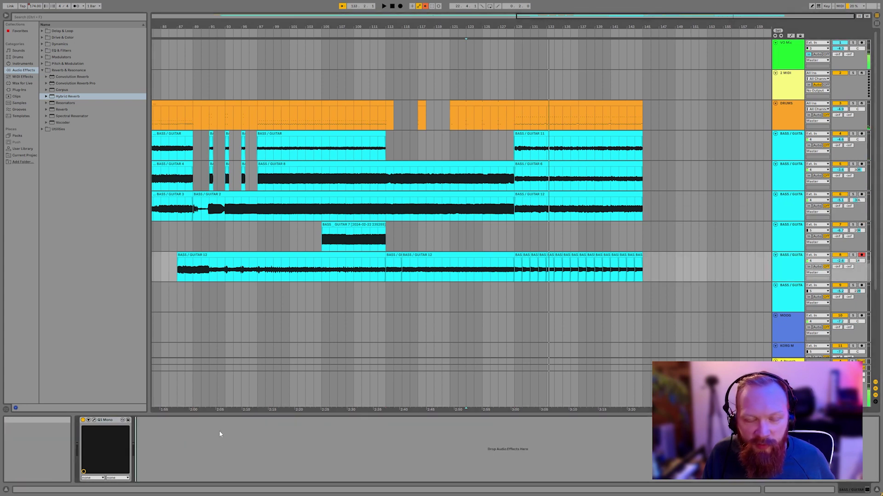
{"action": "key", "text": "ctrl+v"}
{"action": "key", "text": "a"}
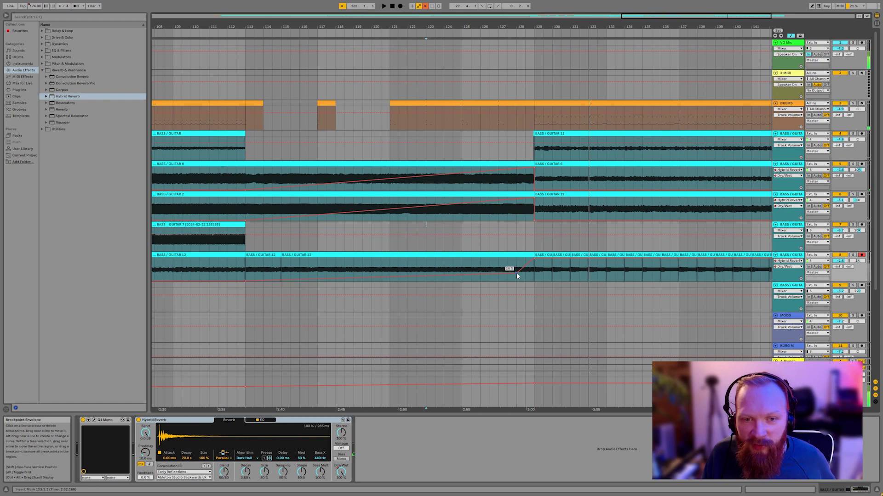
{"action": "mouse_move", "coordinate": [517, 275]}
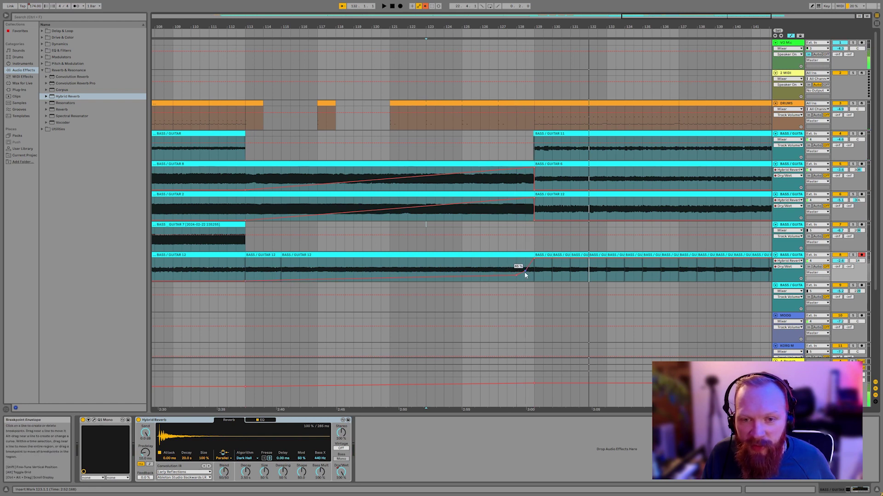
{"action": "left_click", "coordinate": [478, 33]}
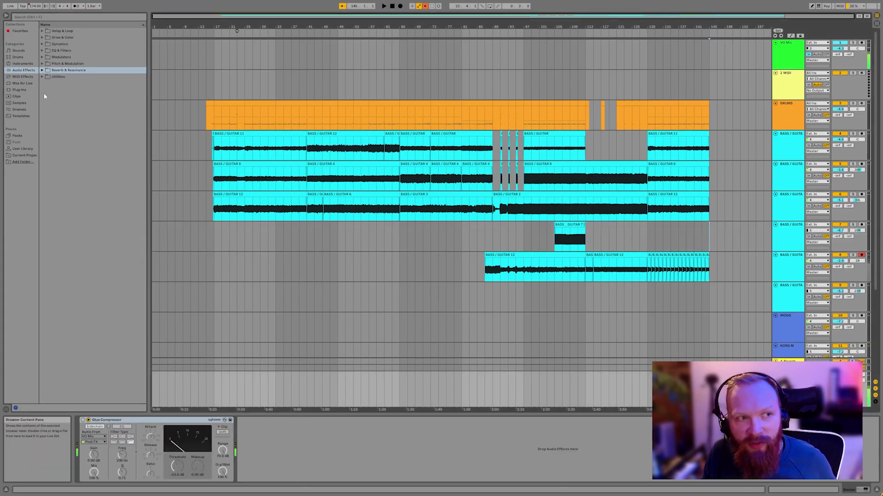
Add the Ozone 11 plug-in after the Glue Compressor on the master track.
{"action": "left_click", "coordinate": [22, 83]}
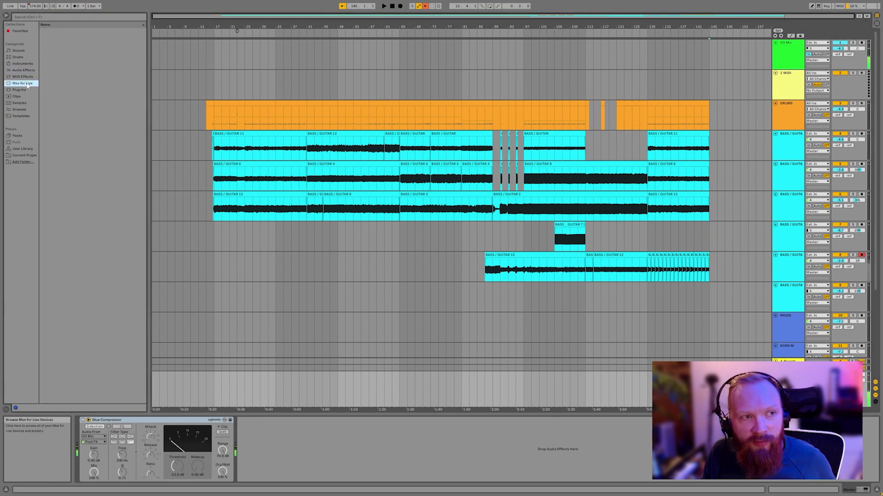
{"action": "left_click", "coordinate": [23, 90]}
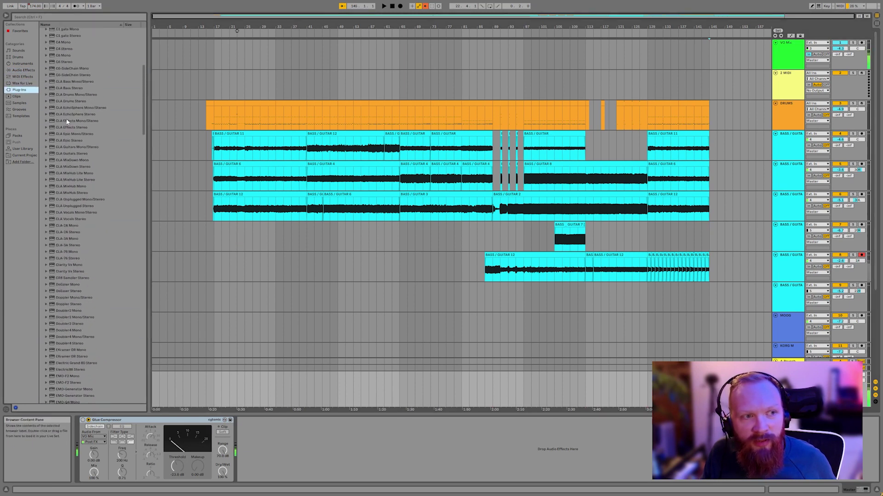
{"action": "left_click", "coordinate": [42, 31]}
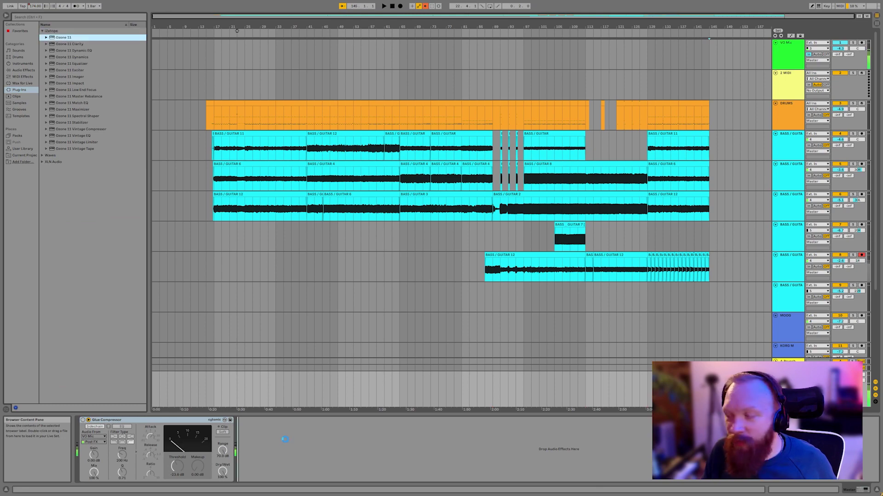